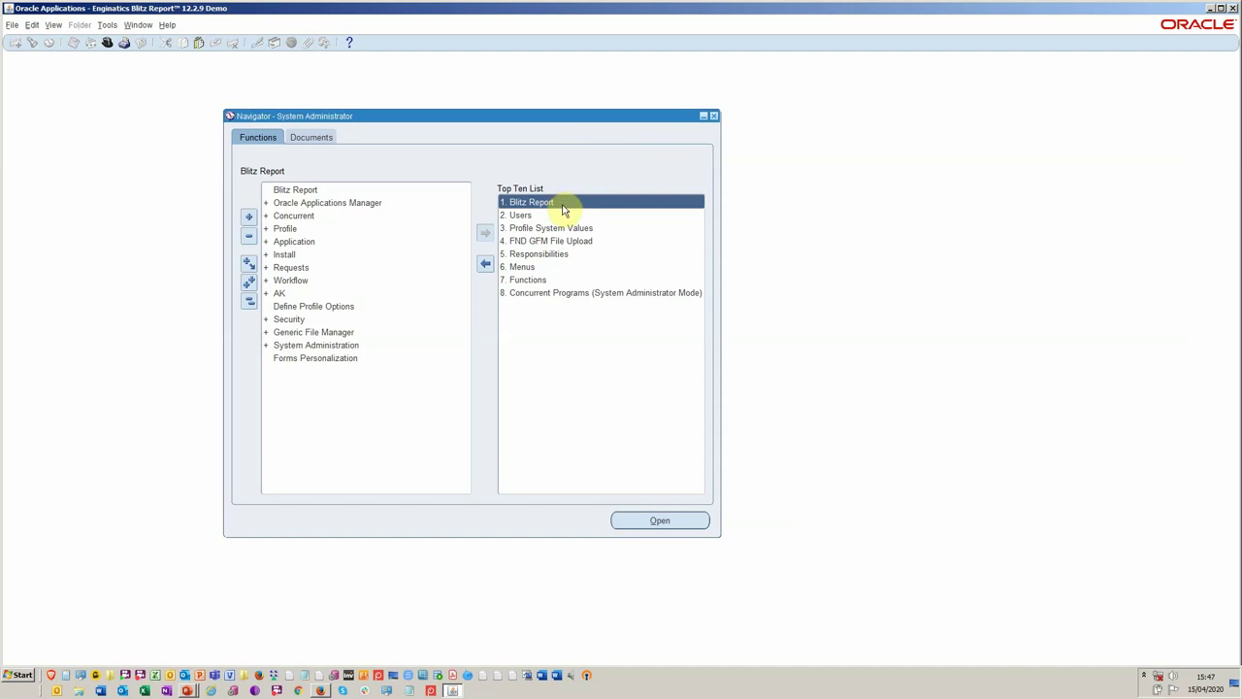
Open the Blitz Report setup form from the navigator.
double_click(564, 200)
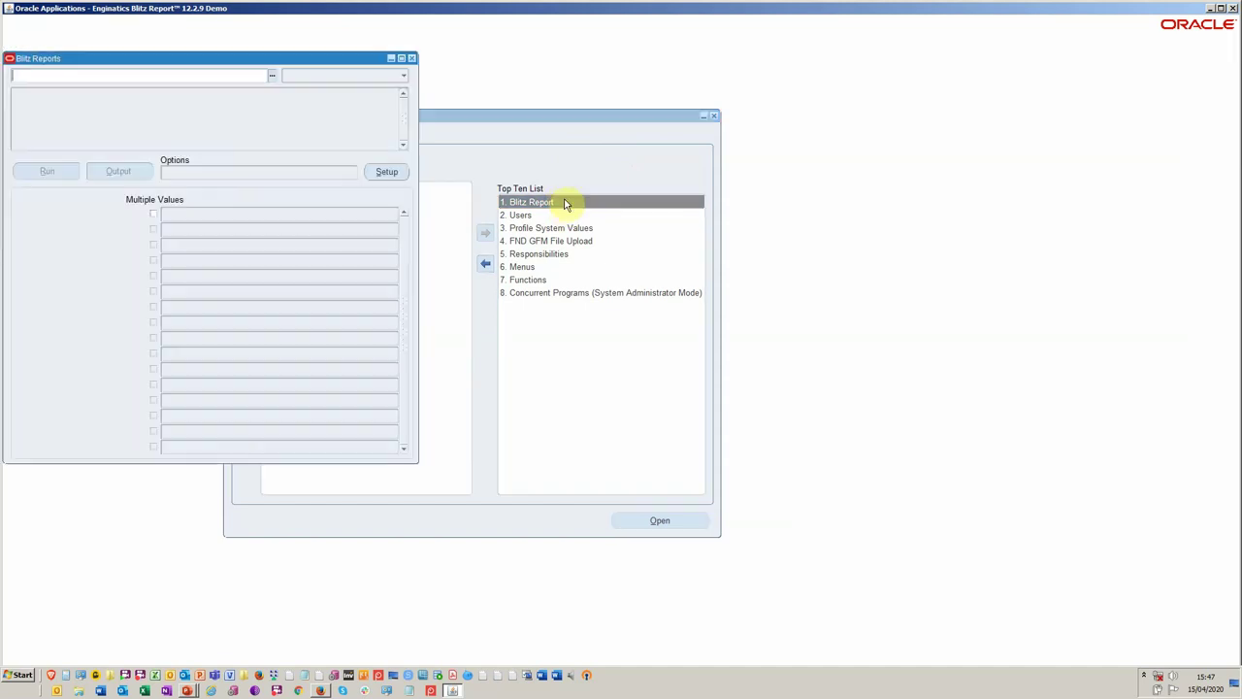
drag(301, 60, 535, 86)
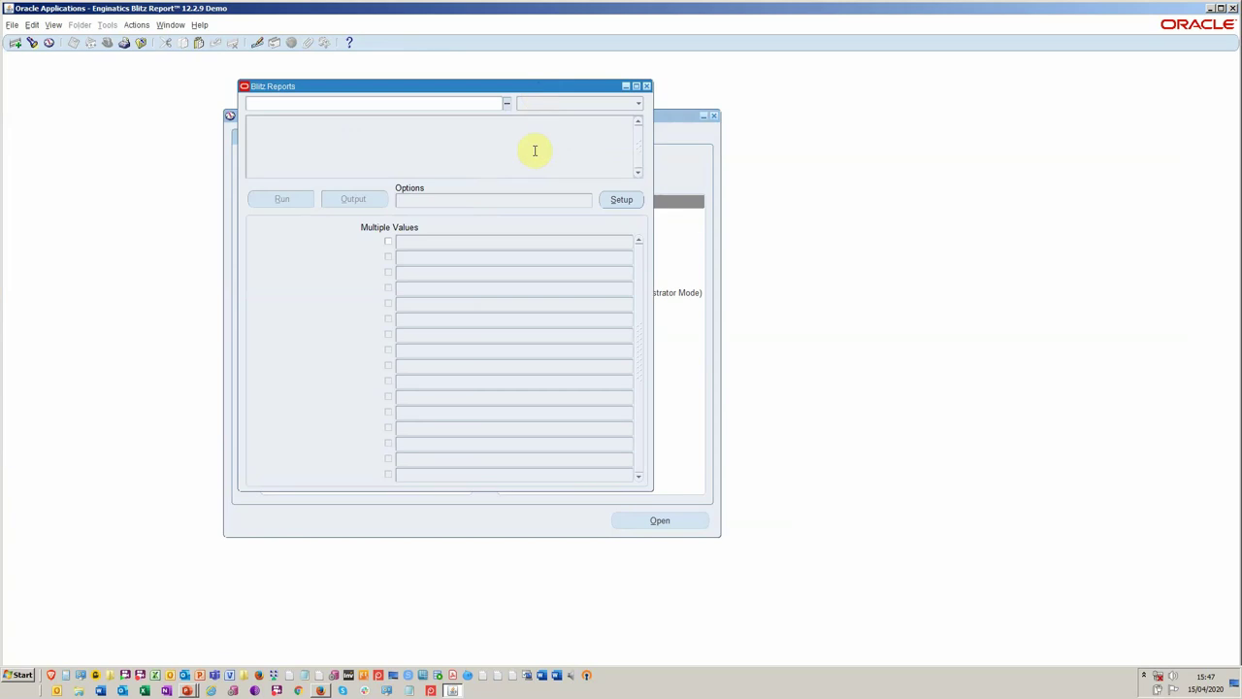
click(618, 200)
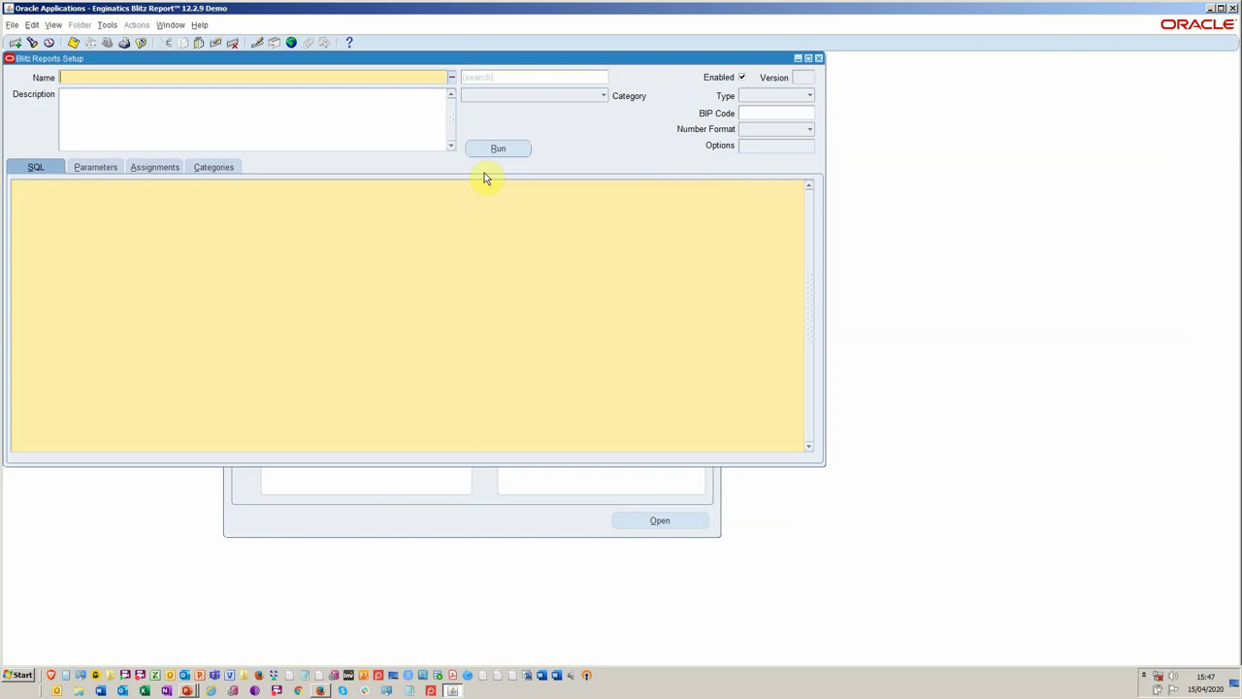
Load the FND Concurrent Requests report by filtering the report name list with 'fnd'.
click(228, 78)
key(f)
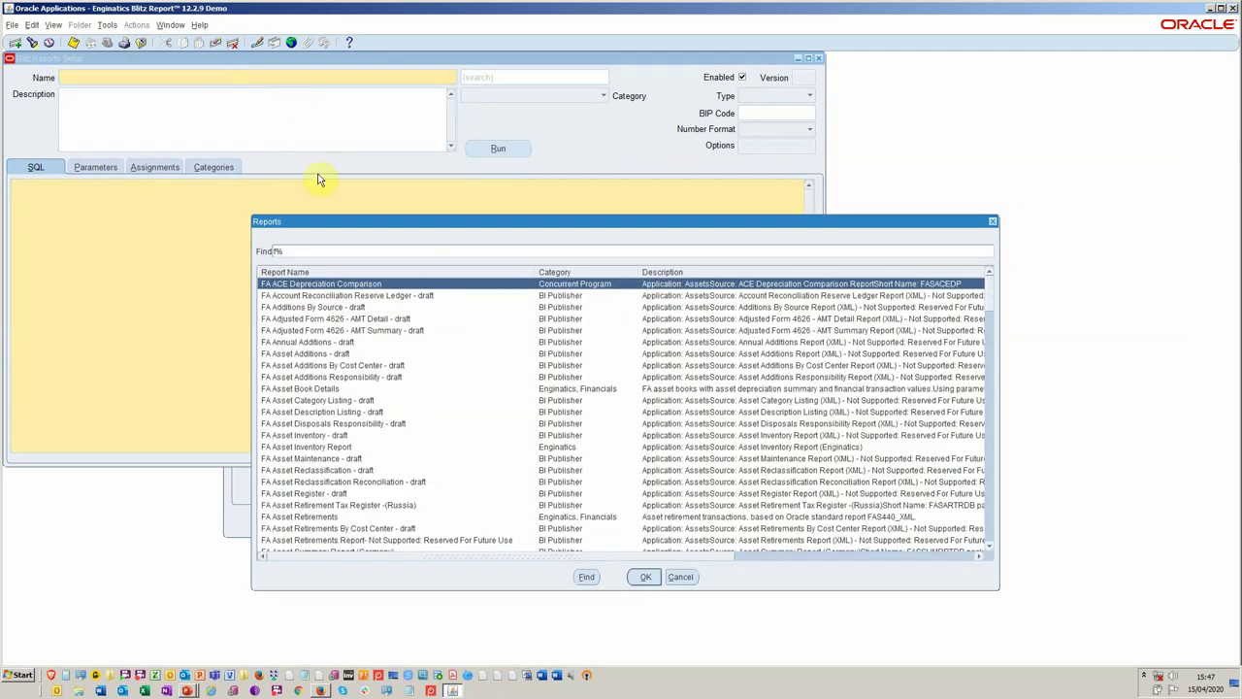
text(nd)
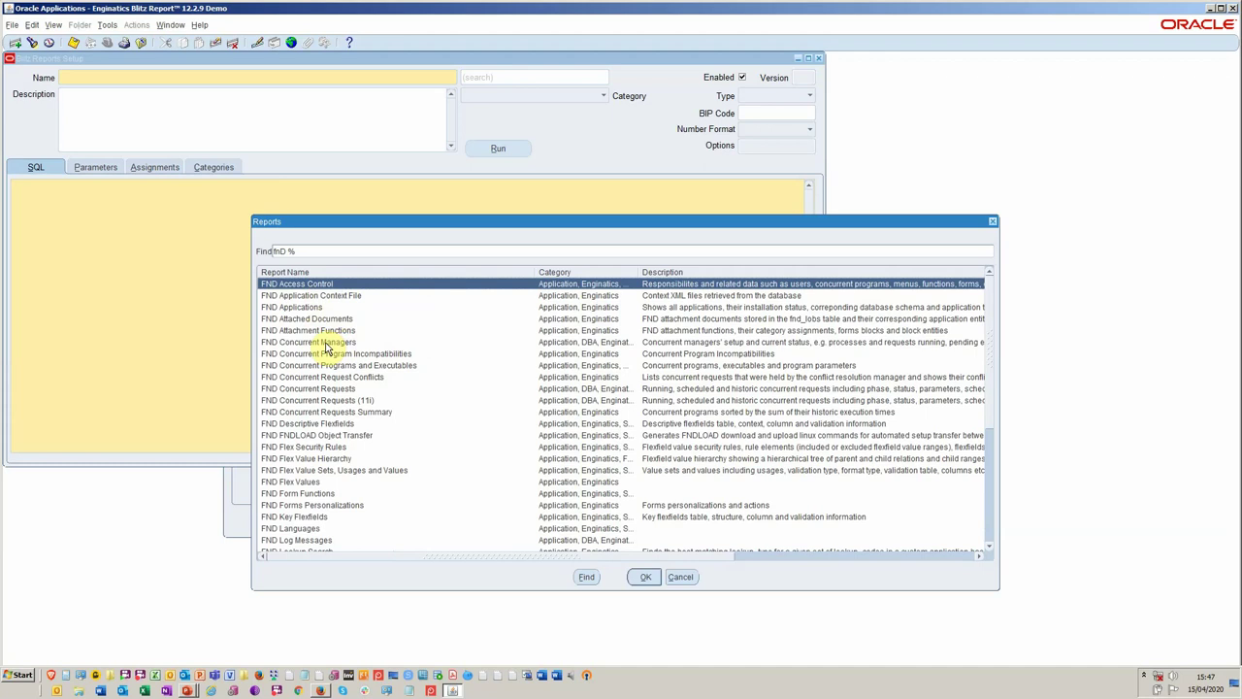
double_click(327, 389)
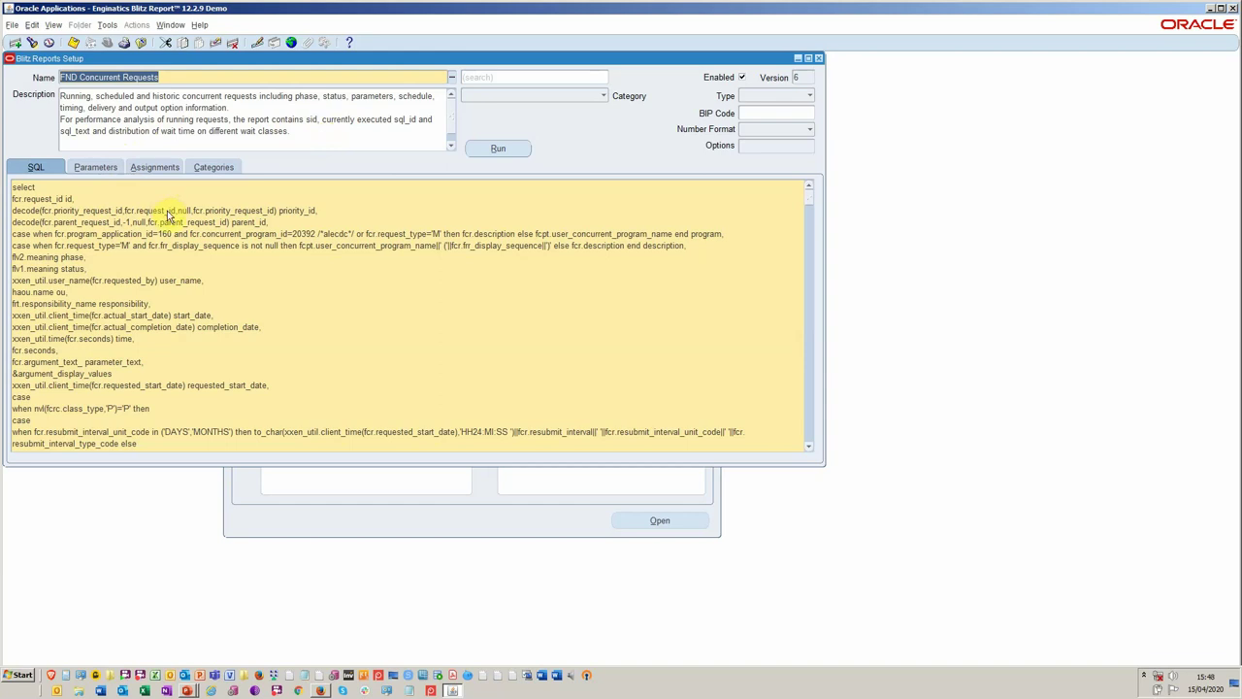
Scroll through the Parameters grid, then view Assignments at Application level for Application Object Library.
click(103, 169)
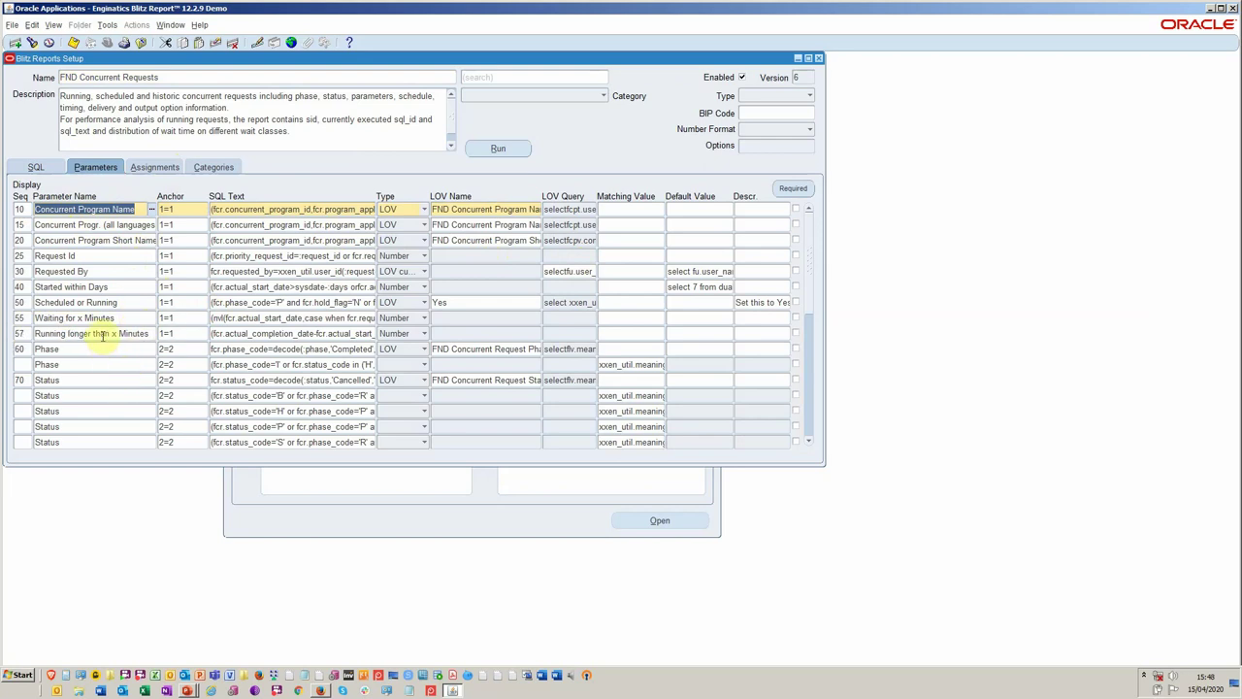
click(811, 384)
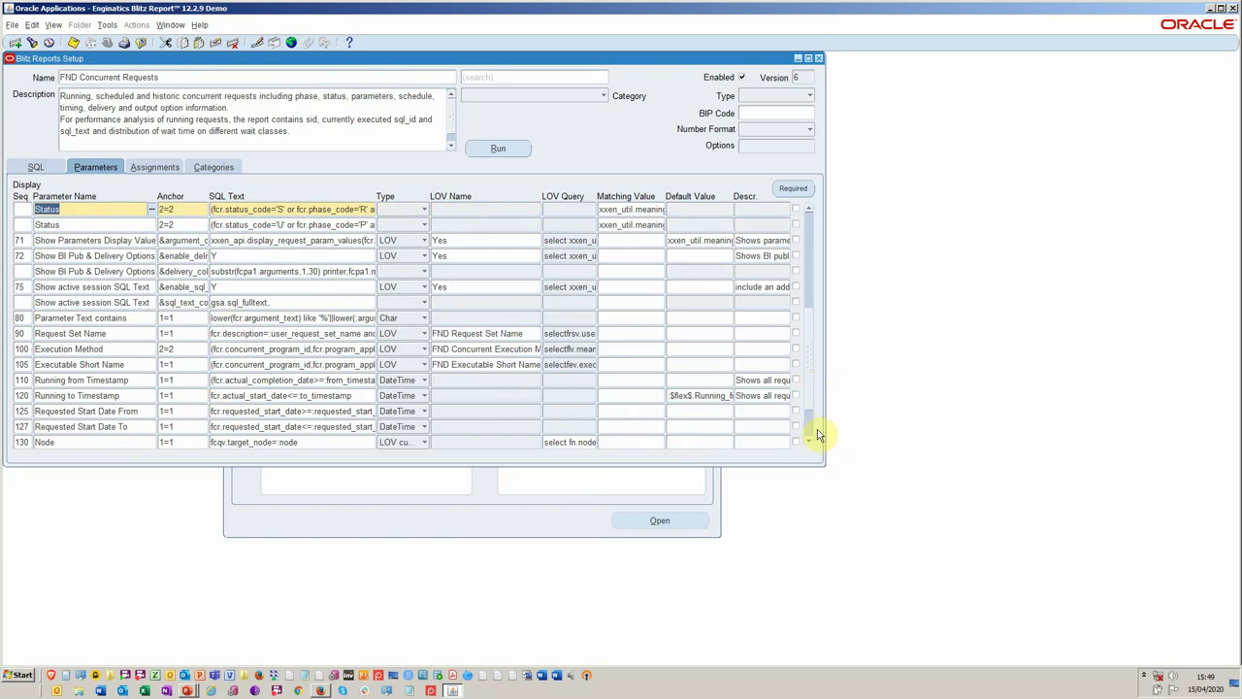
click(808, 439)
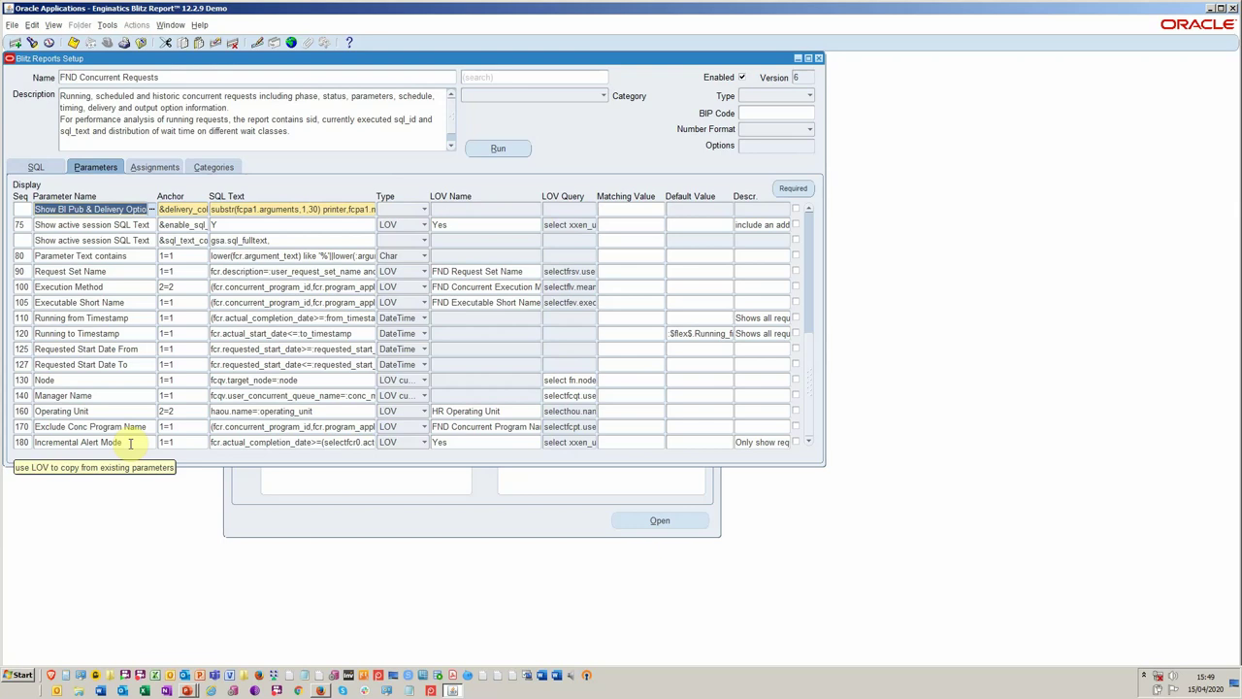
click(148, 167)
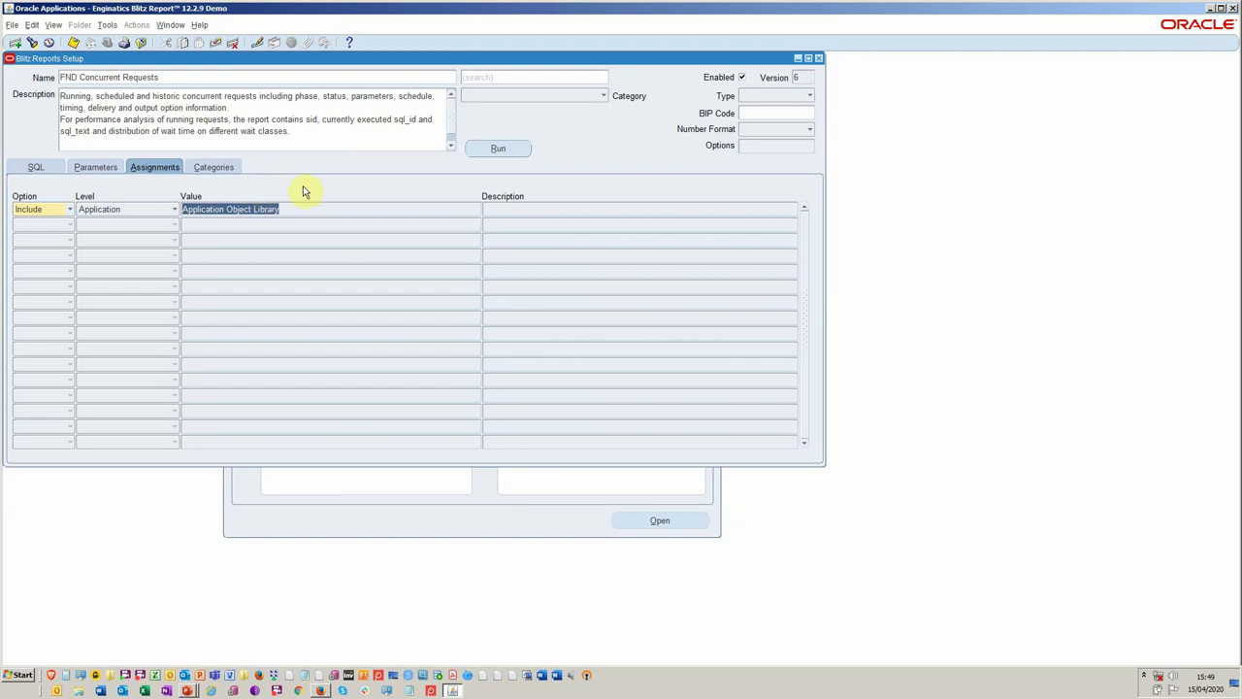
Return to the SQL tab and glance at the report's Version History before closing it.
click(34, 167)
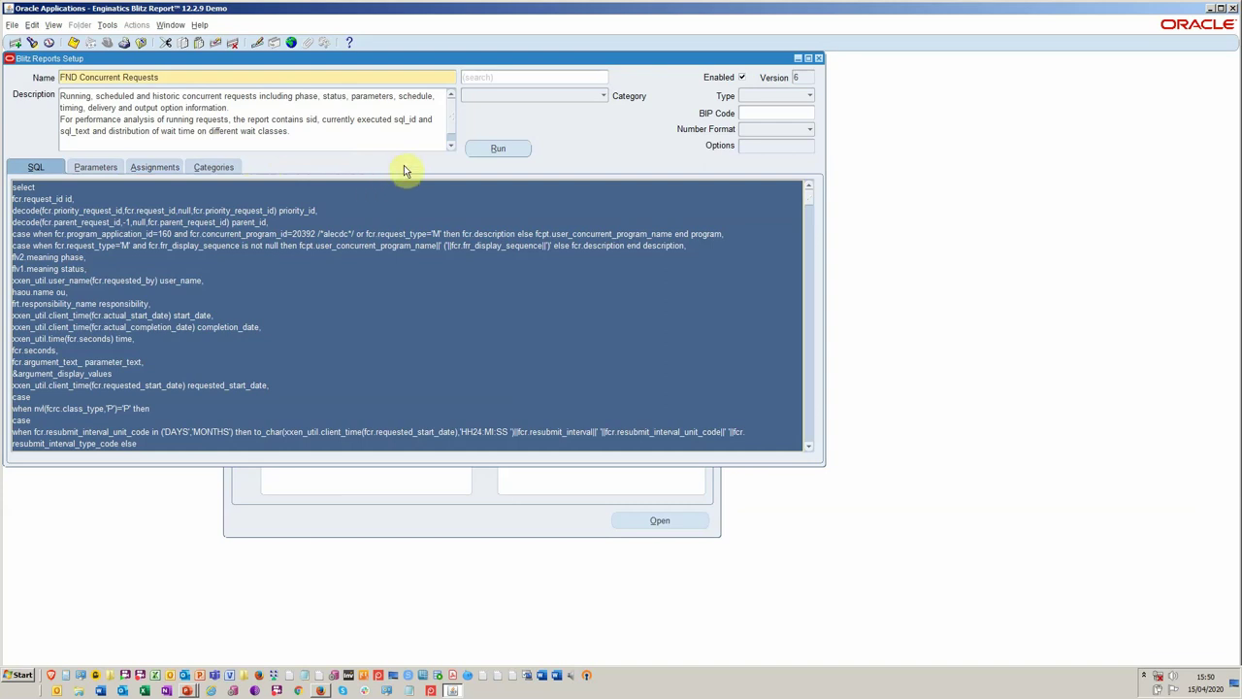
click(806, 76)
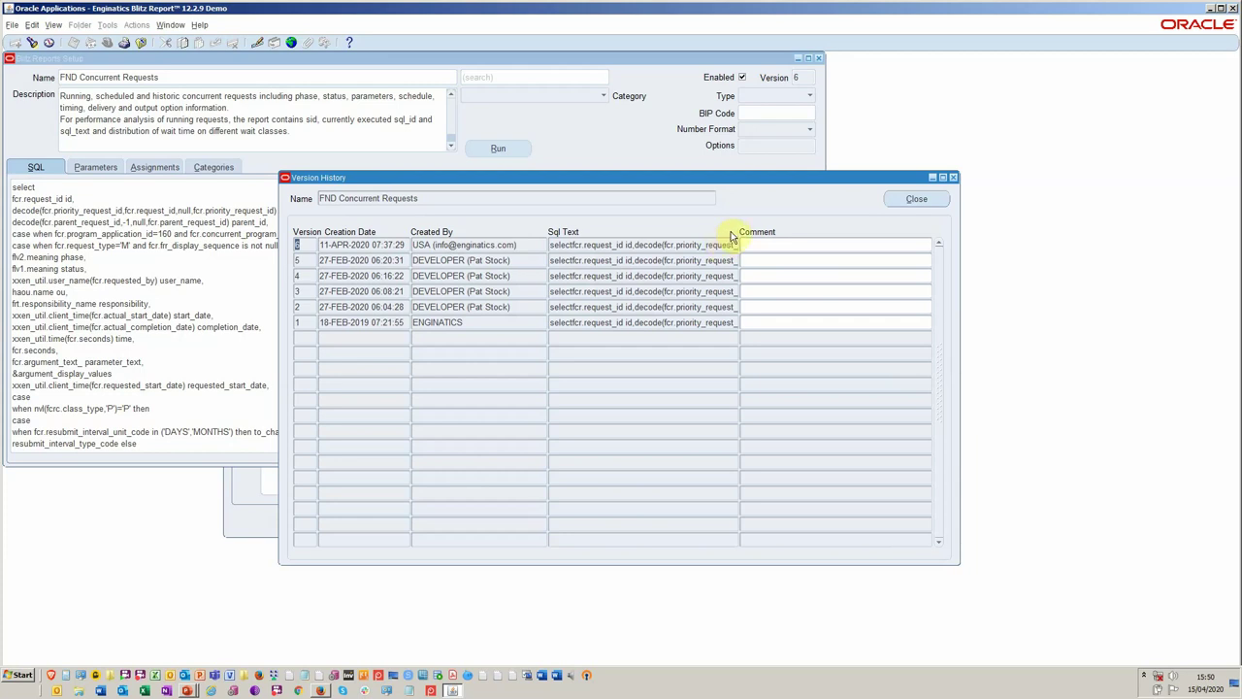
click(953, 177)
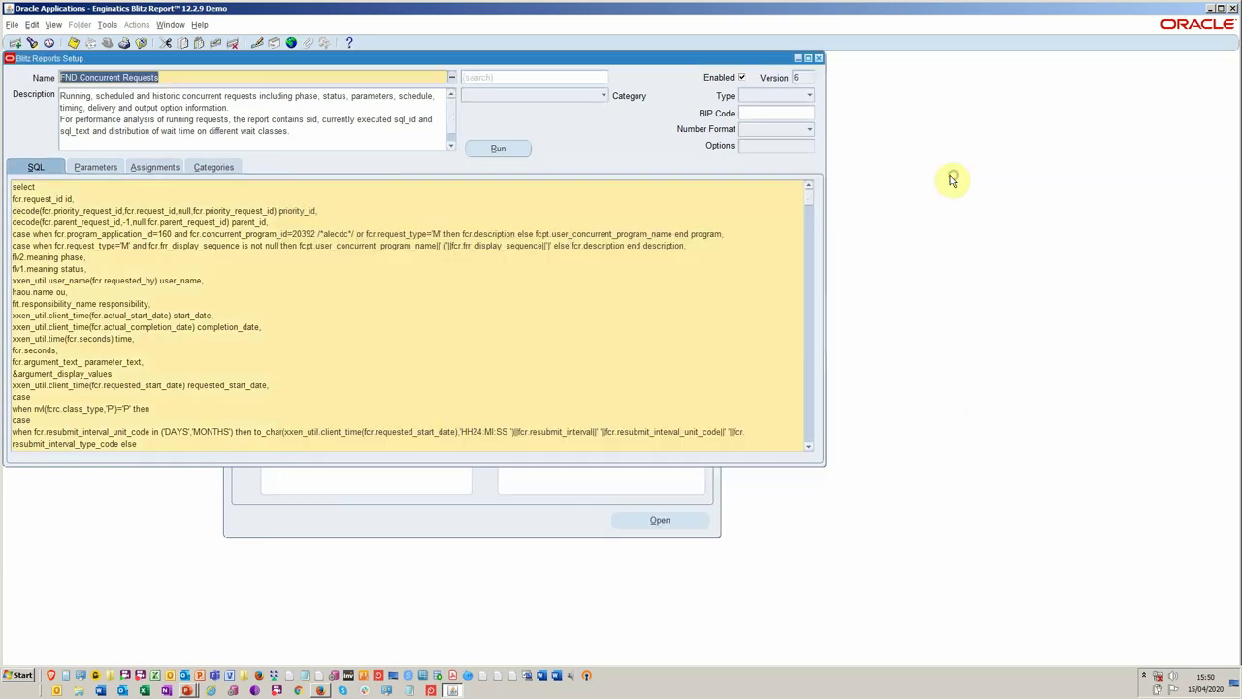
click(600, 95)
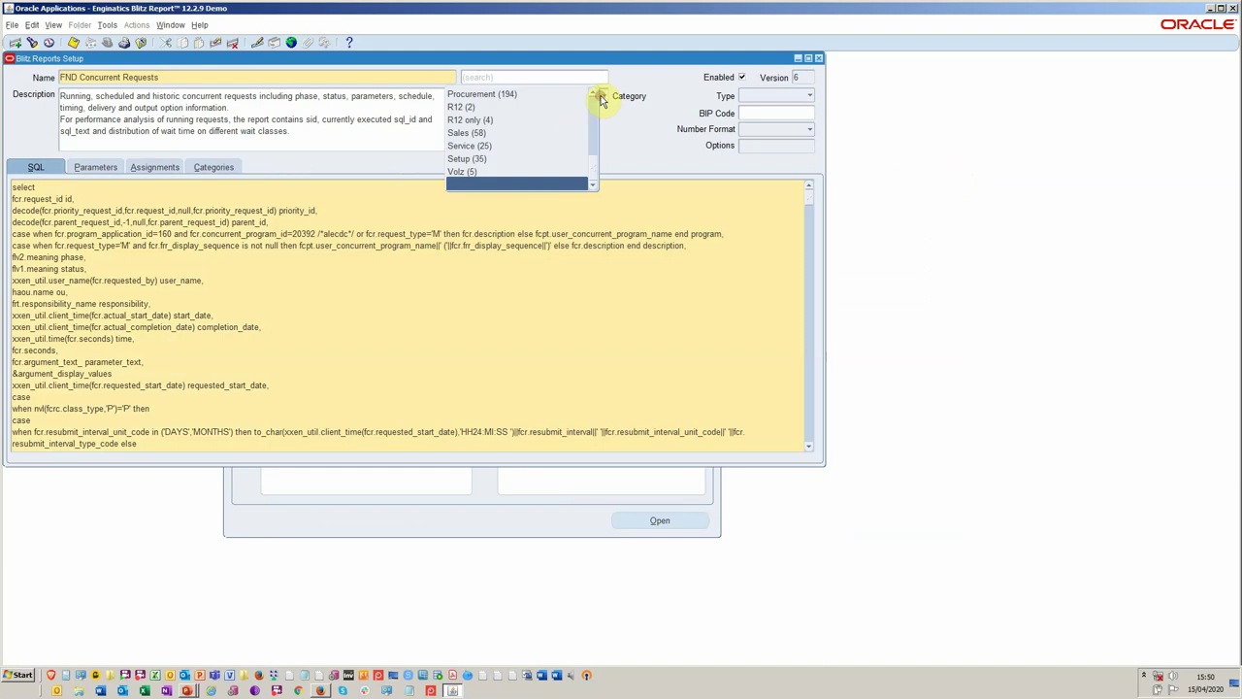
drag(595, 154, 596, 110)
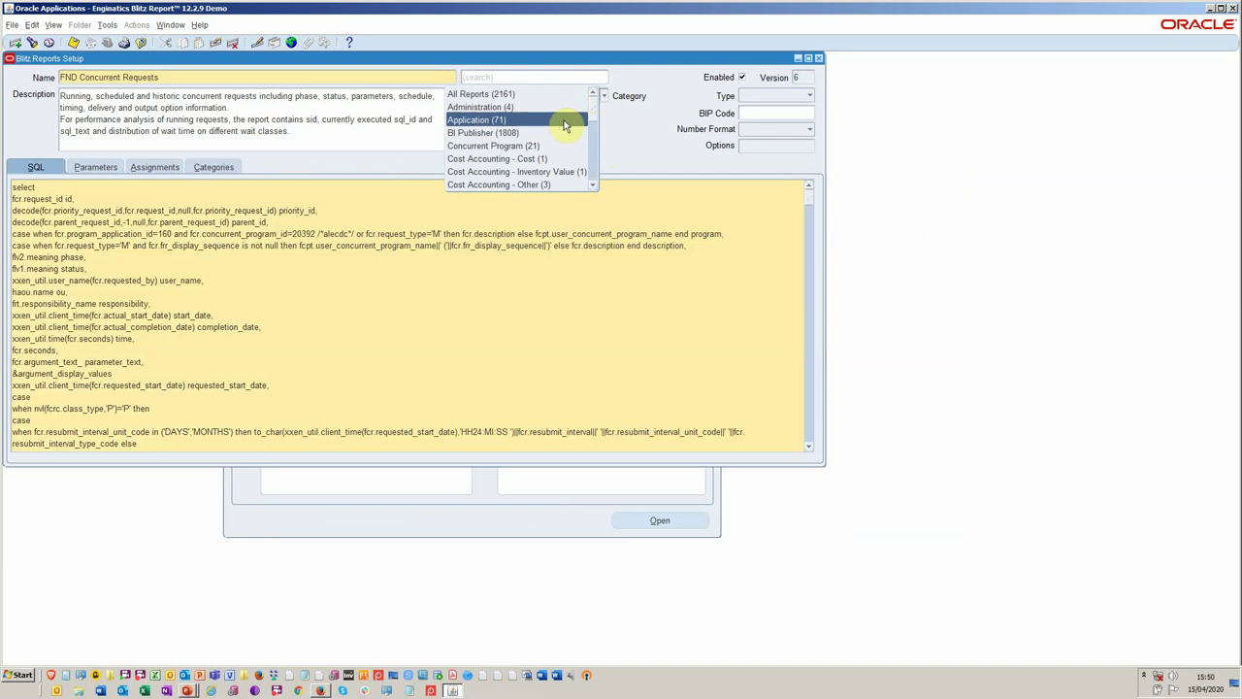
click(591, 155)
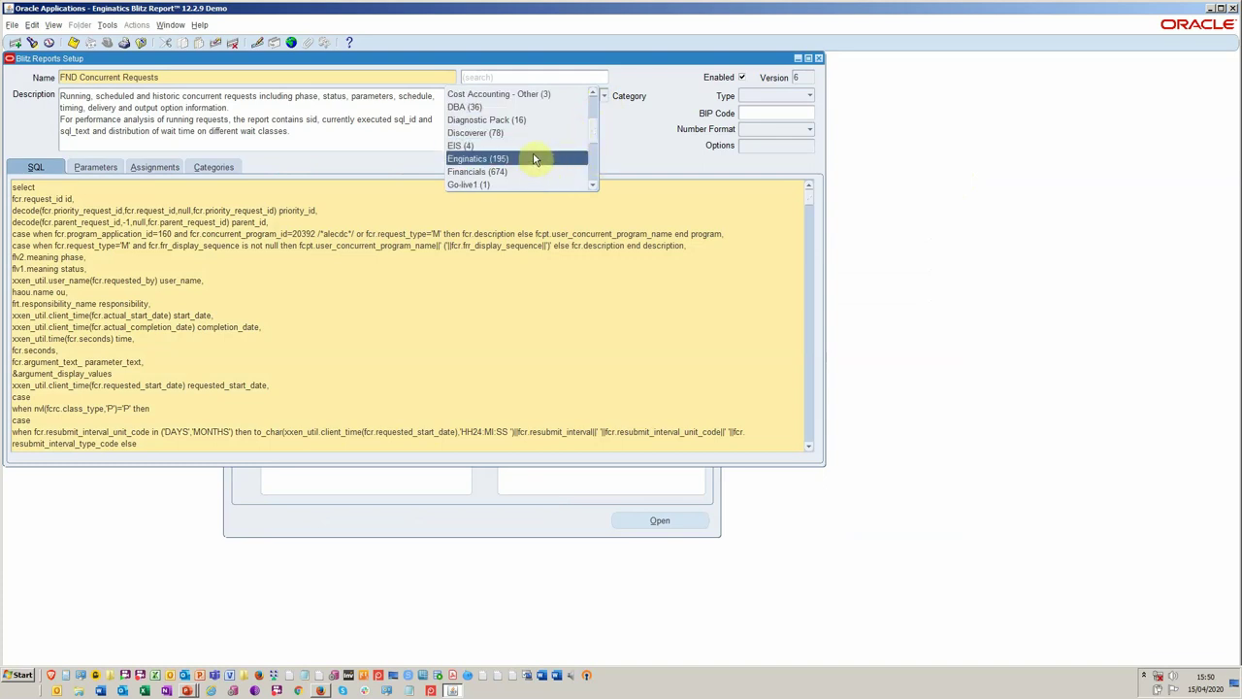
click(626, 153)
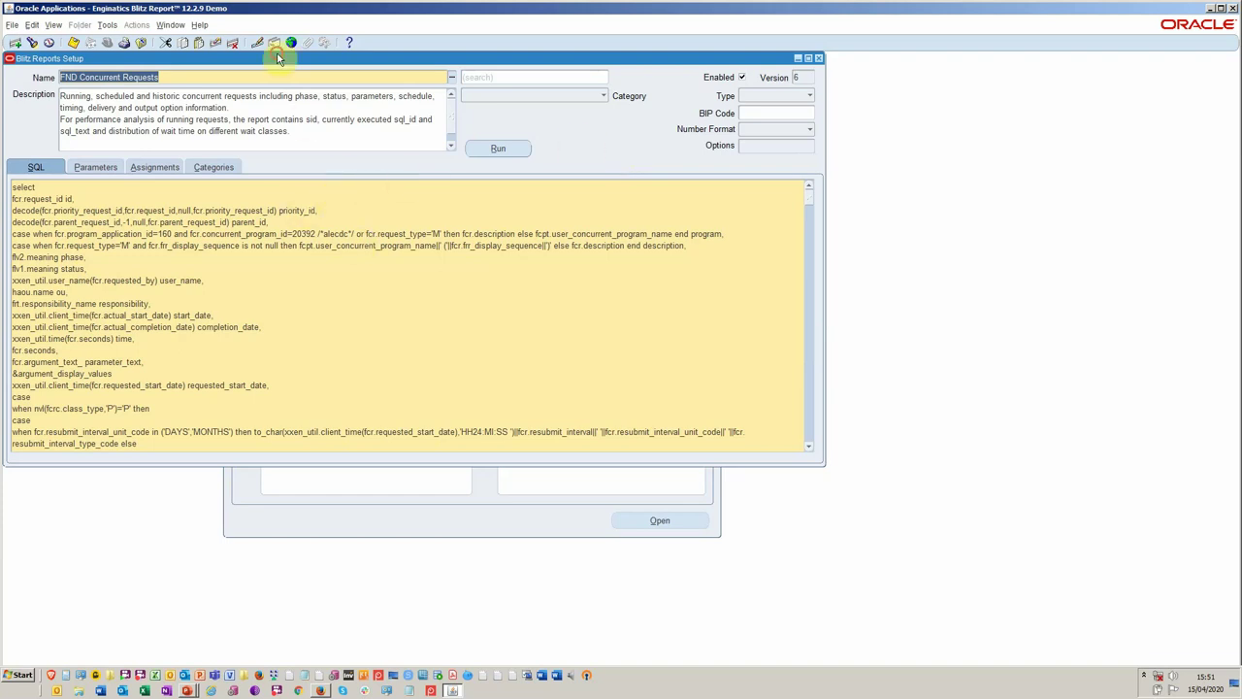
Run FND Concurrent Requests, bringing up its parameter window with Started within Days 7.
drag(275, 58, 373, 167)
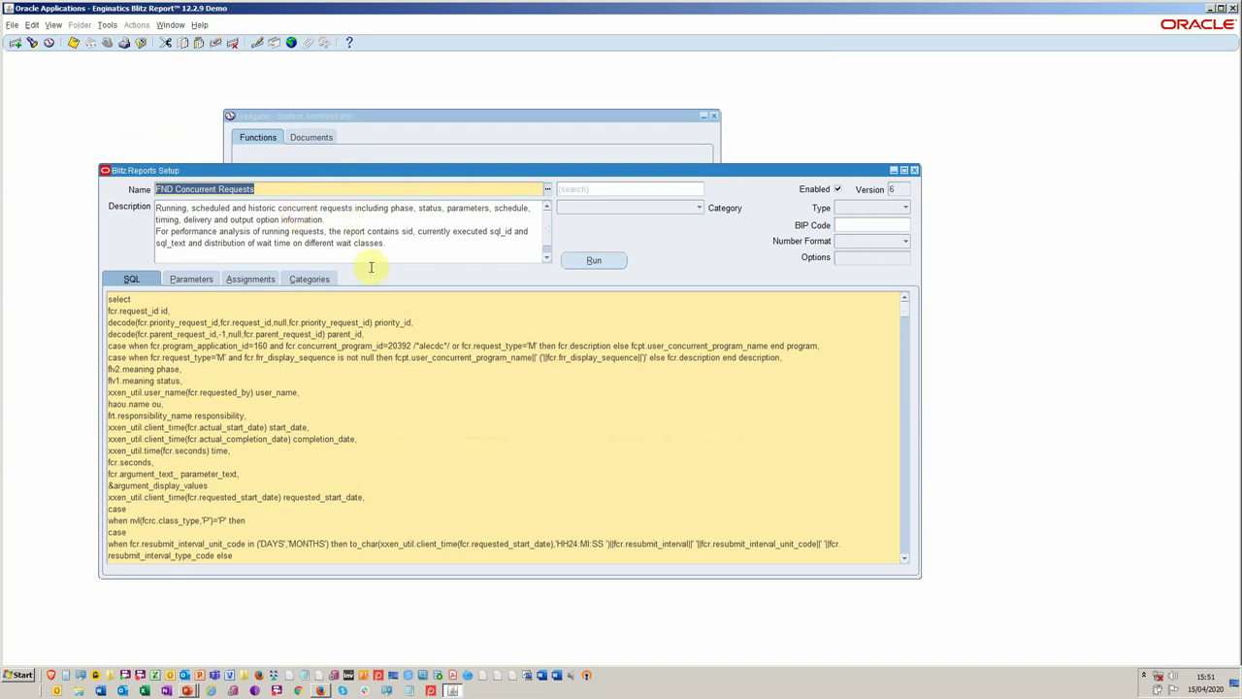
click(592, 260)
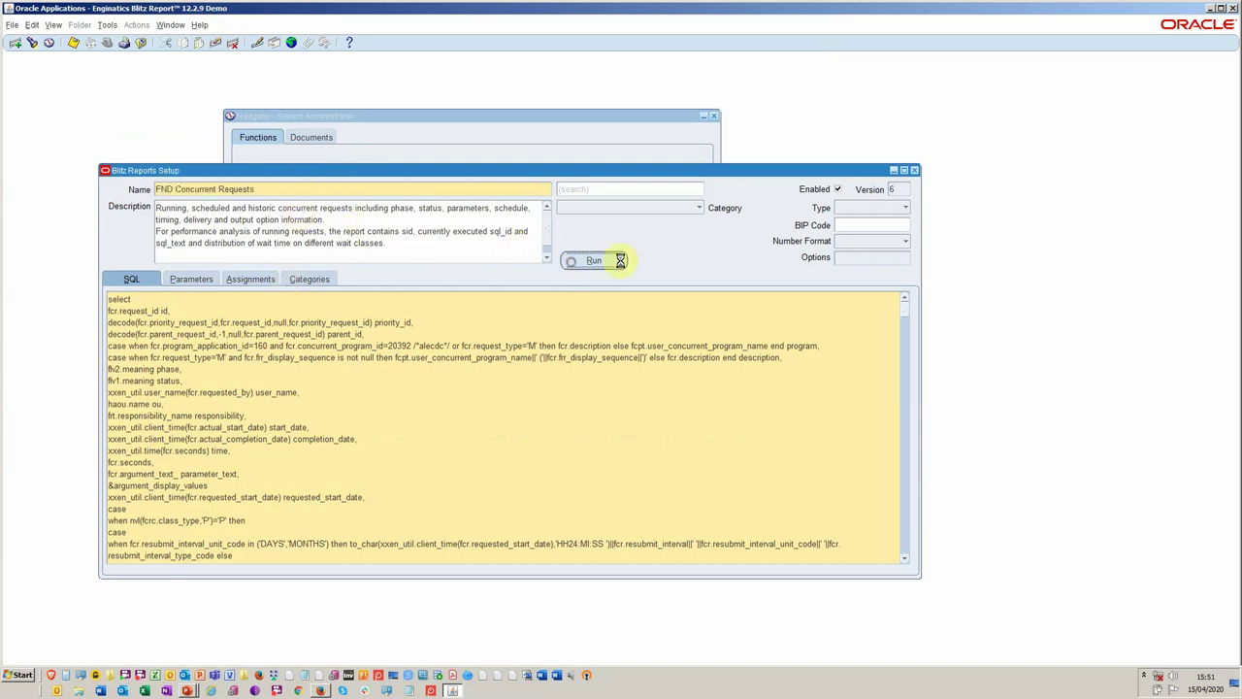
drag(596, 175, 534, 93)
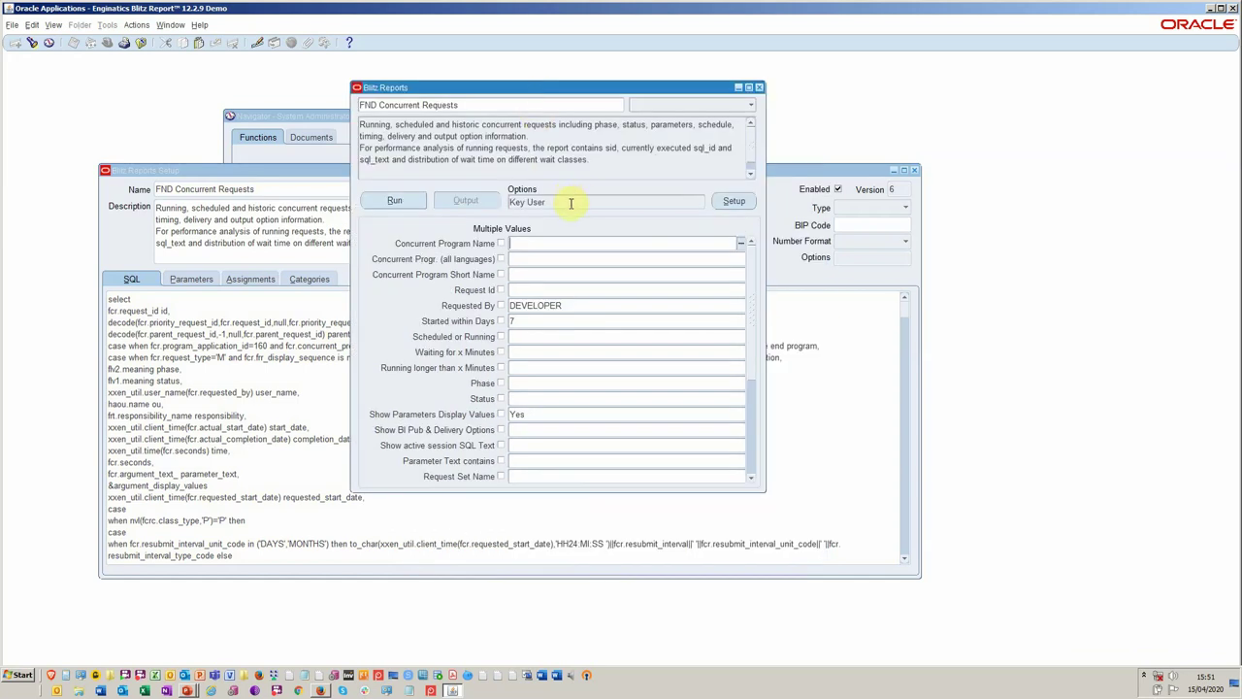
Open the report Options and edit the public Key User column template.
double_click(575, 202)
click(575, 202)
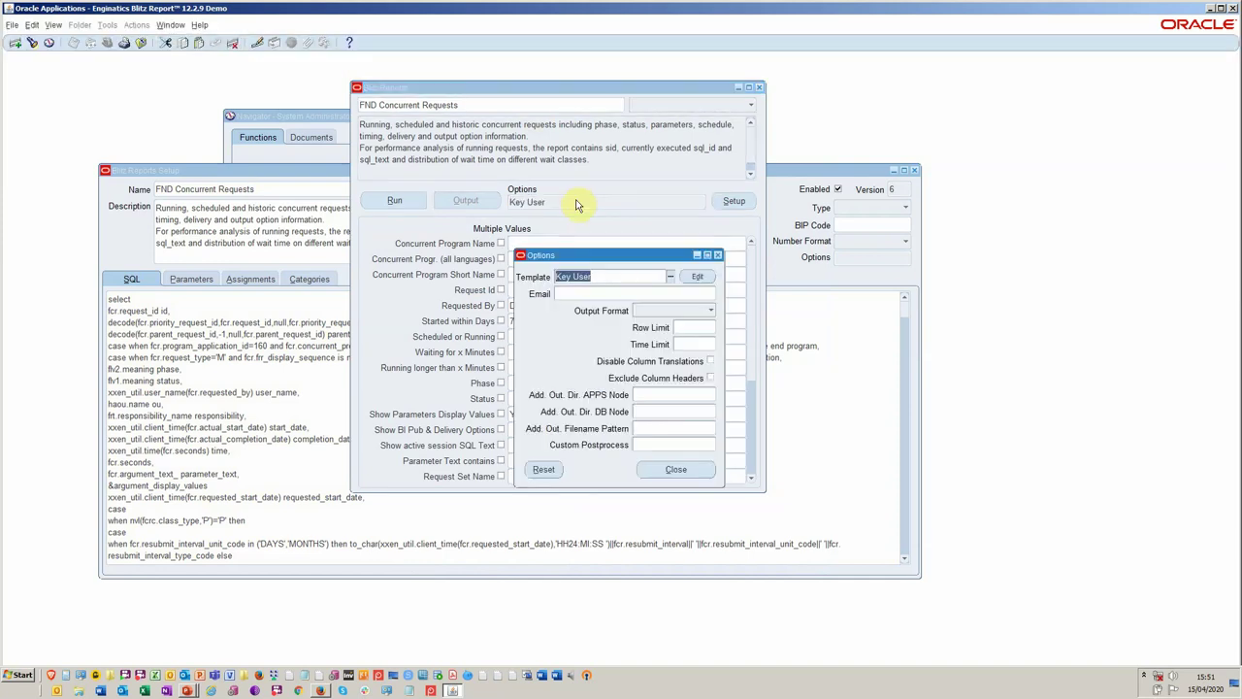
click(694, 278)
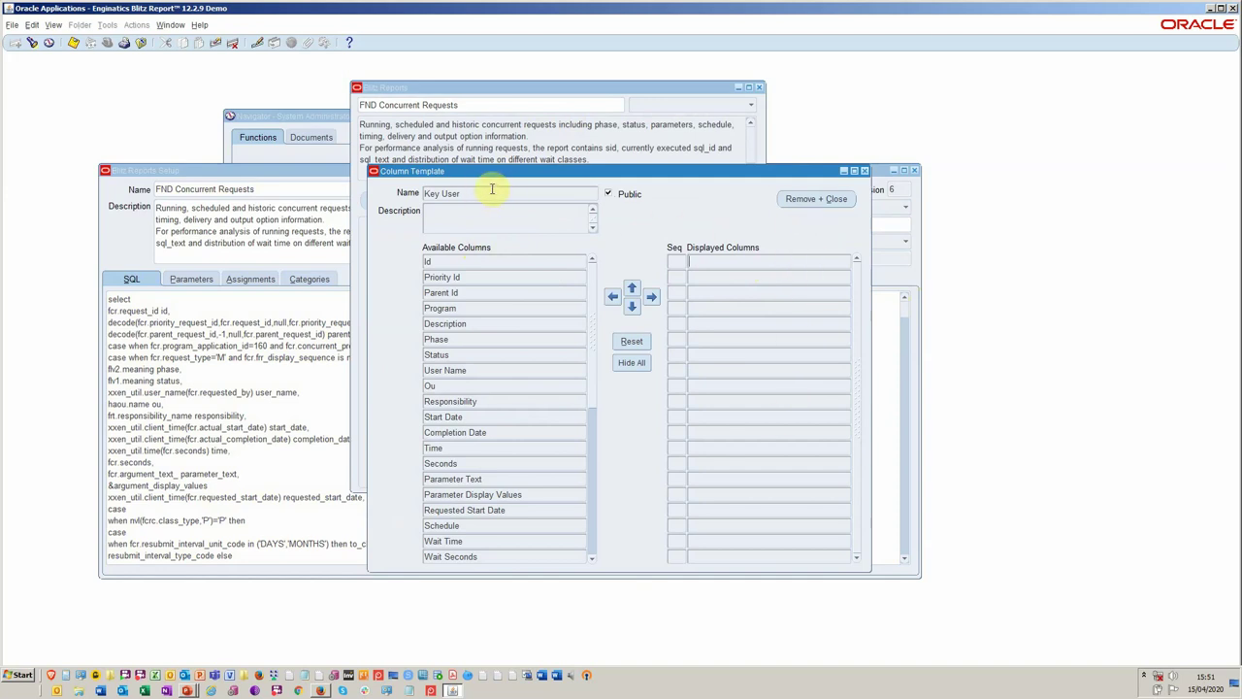
Add available columns Id through Commit Time to Key User's displayed columns, then close the template.
click(507, 262)
drag(593, 310, 590, 466)
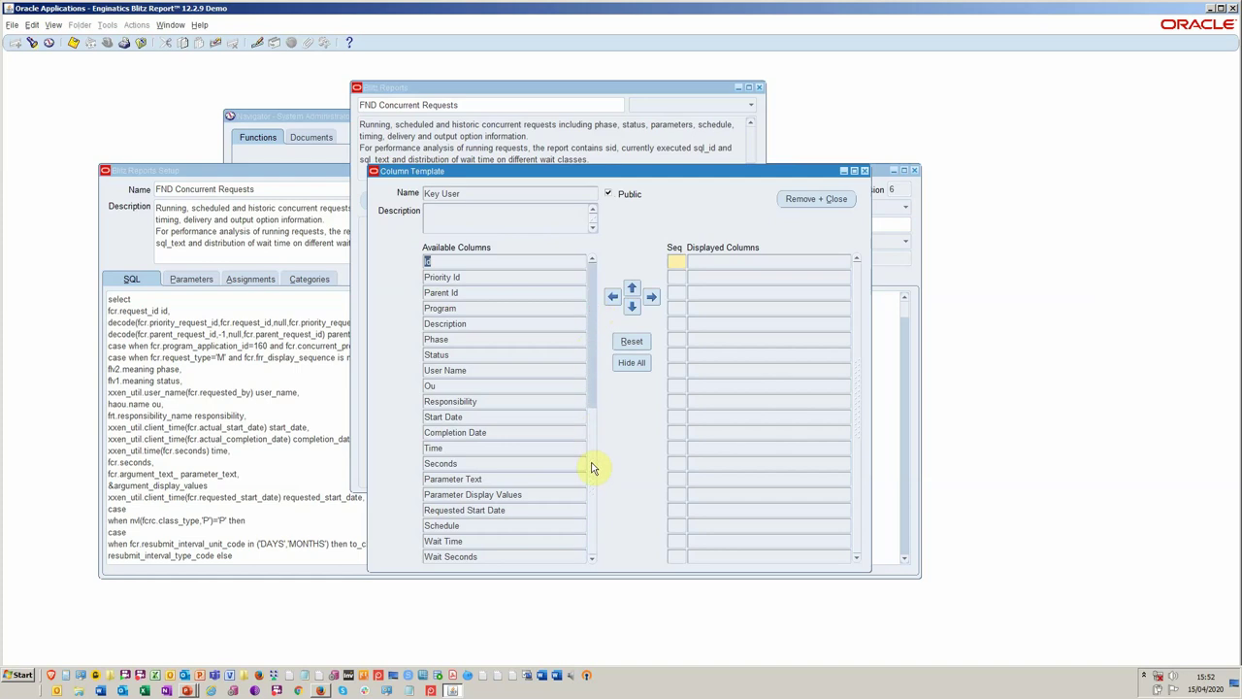
click(539, 556)
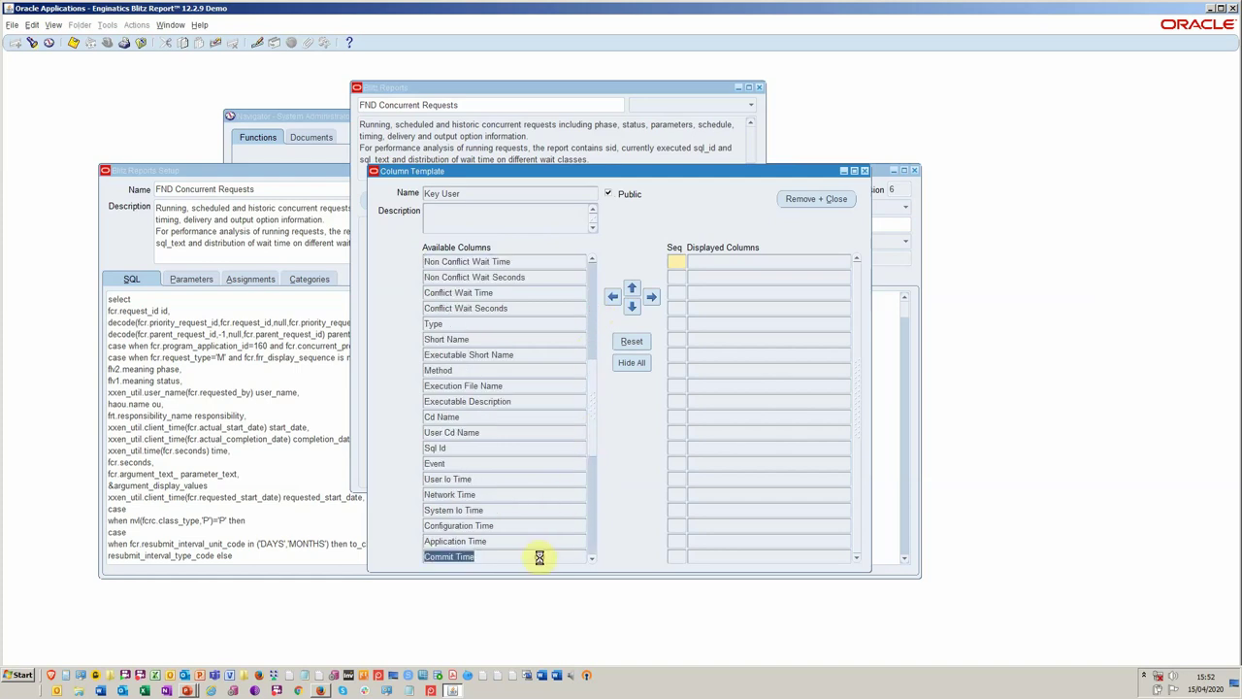
click(651, 296)
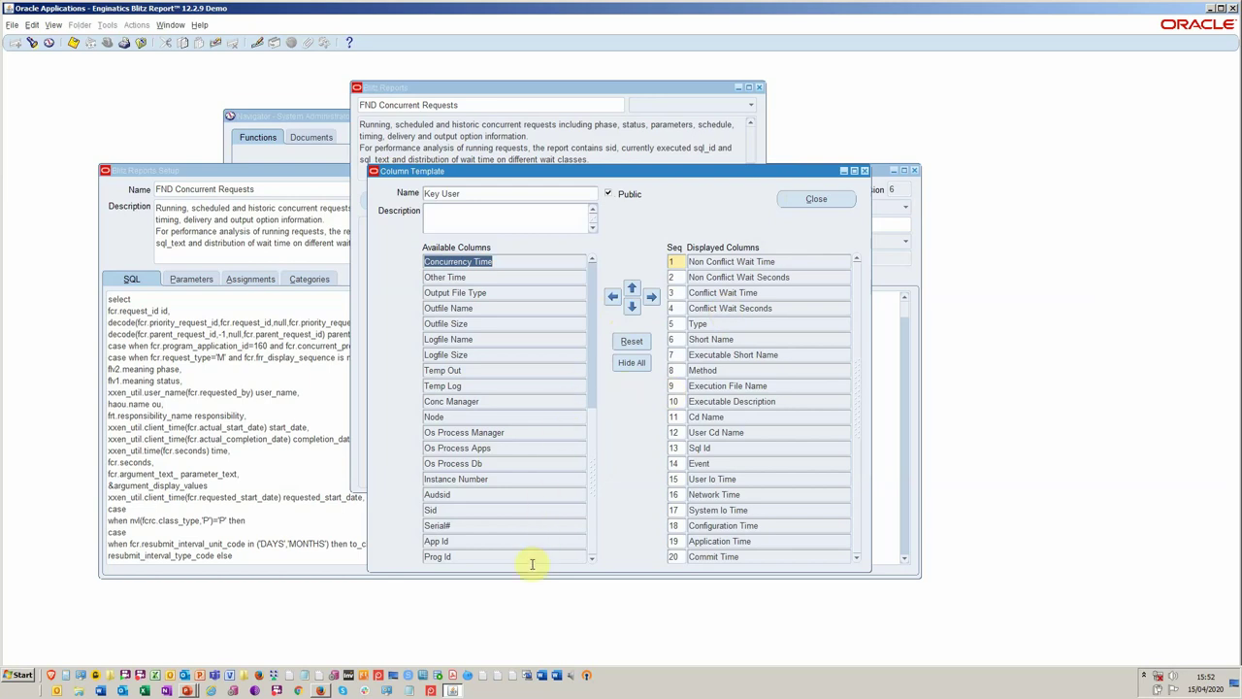
click(594, 441)
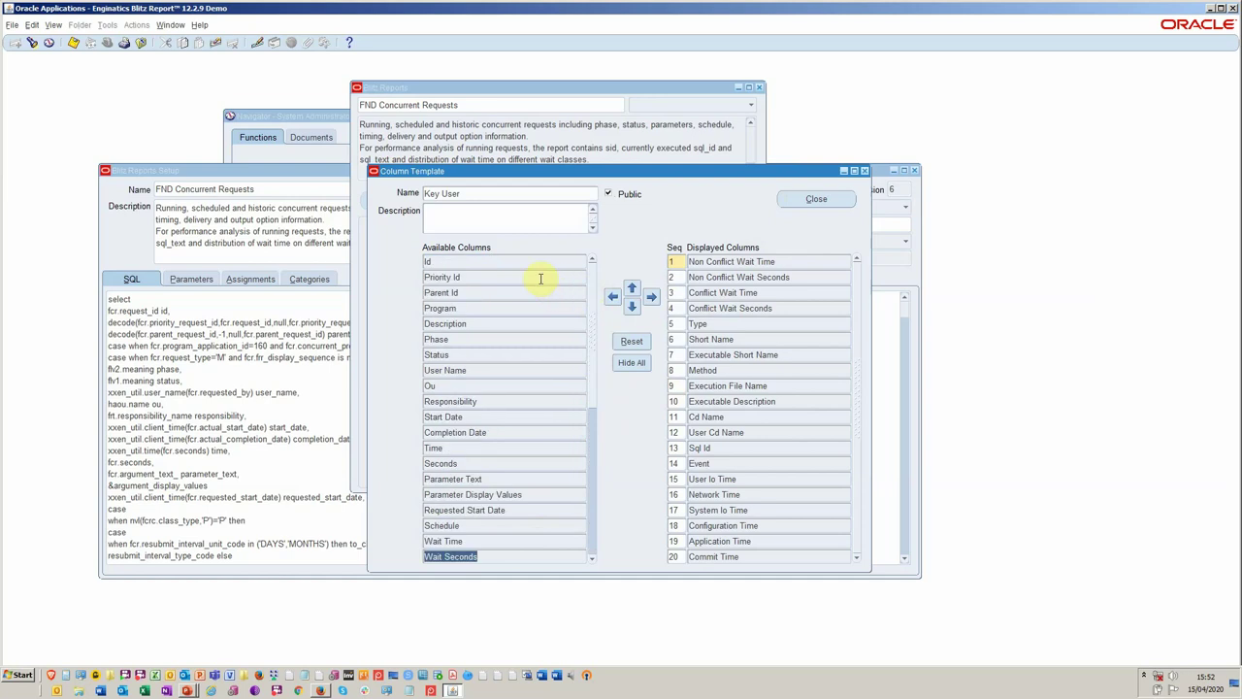
click(816, 199)
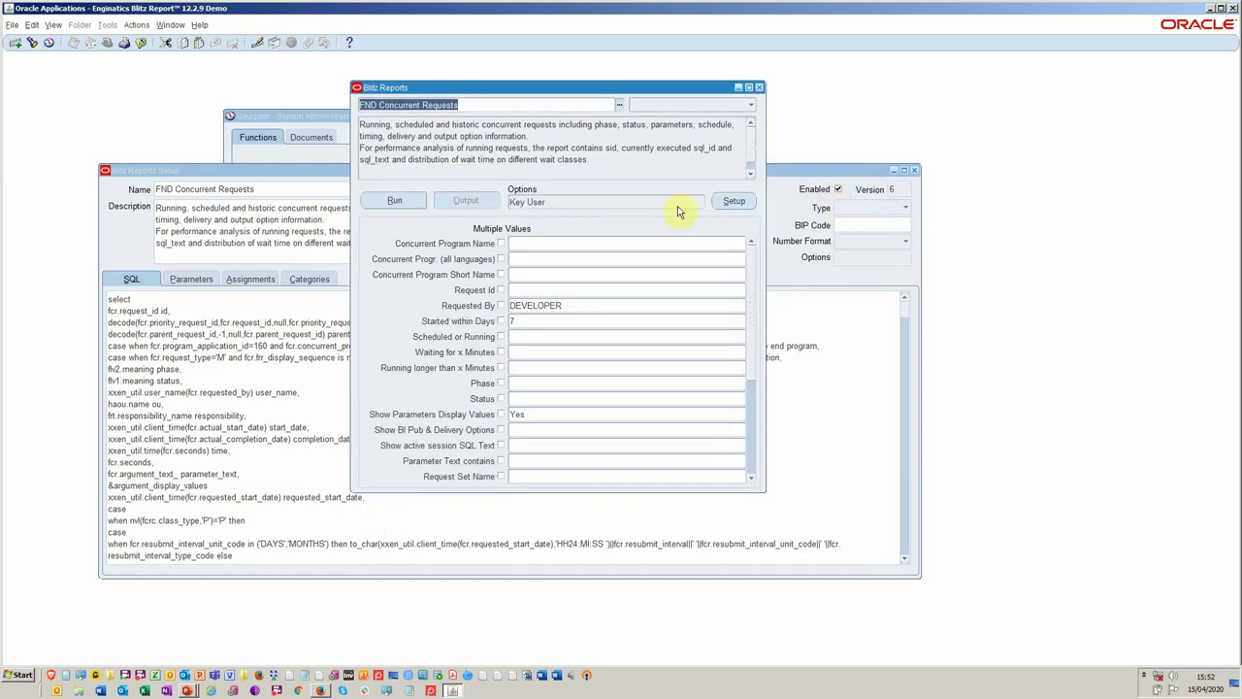
Enter a delivery e-mail address in the run Options, save, and reopen Options to check it.
drag(610, 88, 597, 189)
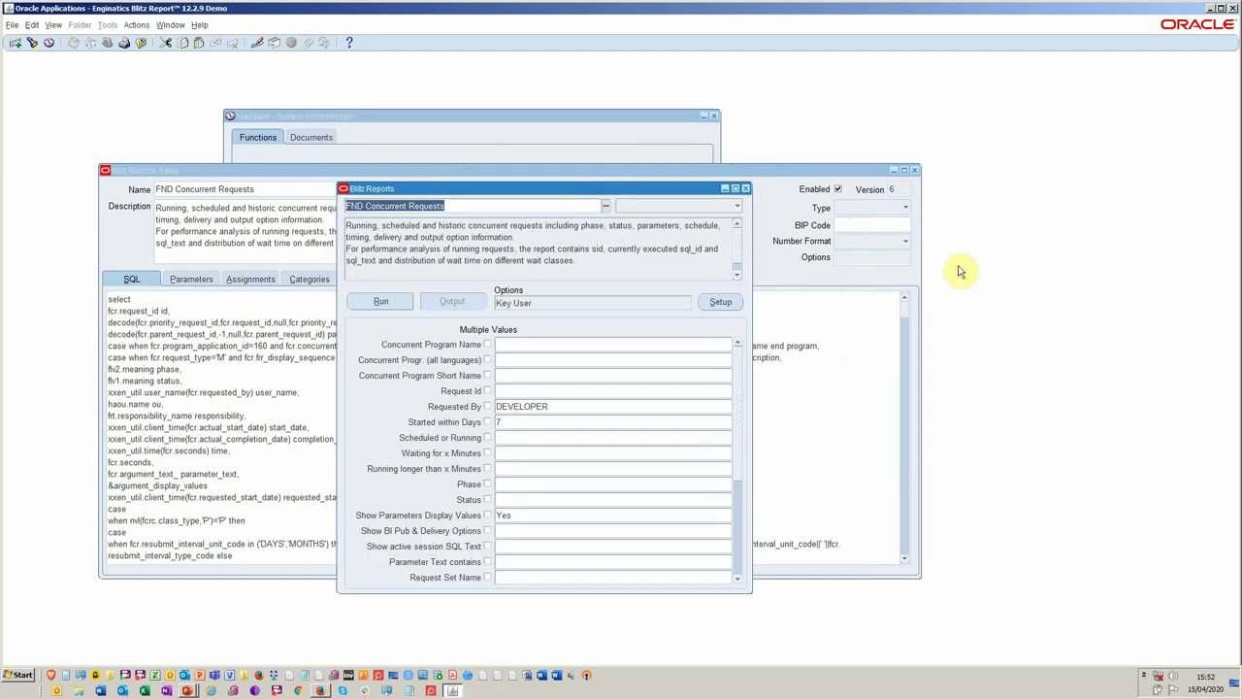
double_click(667, 302)
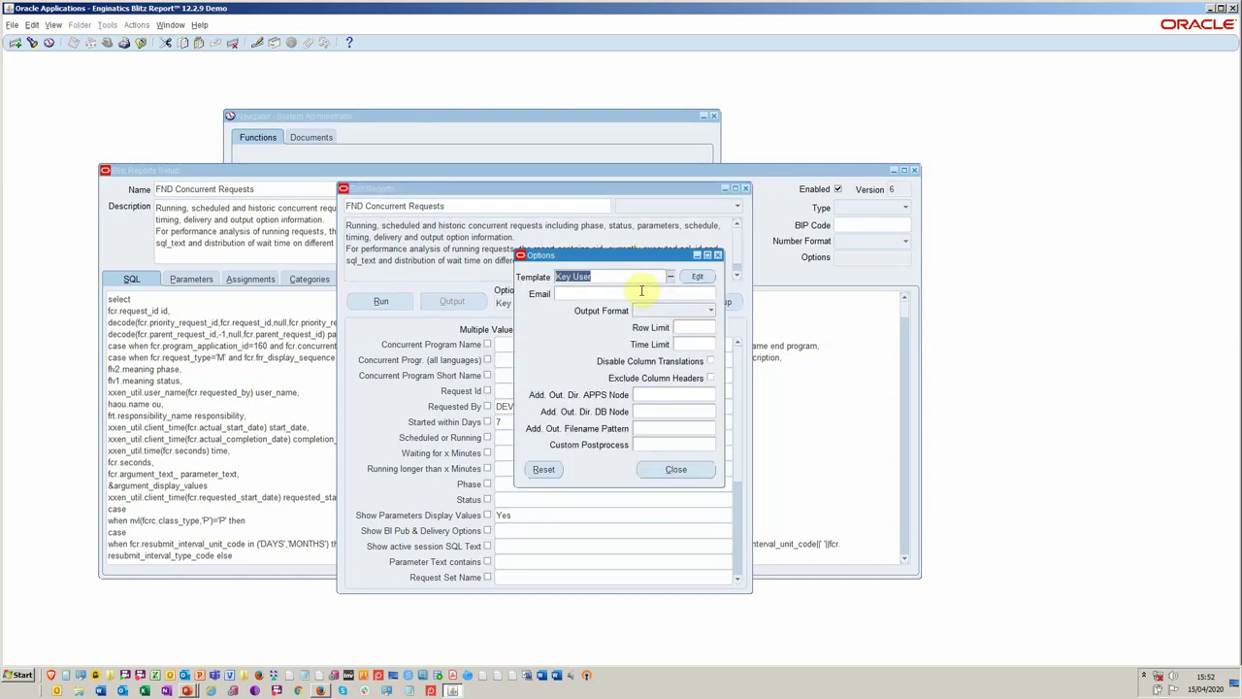
click(637, 293)
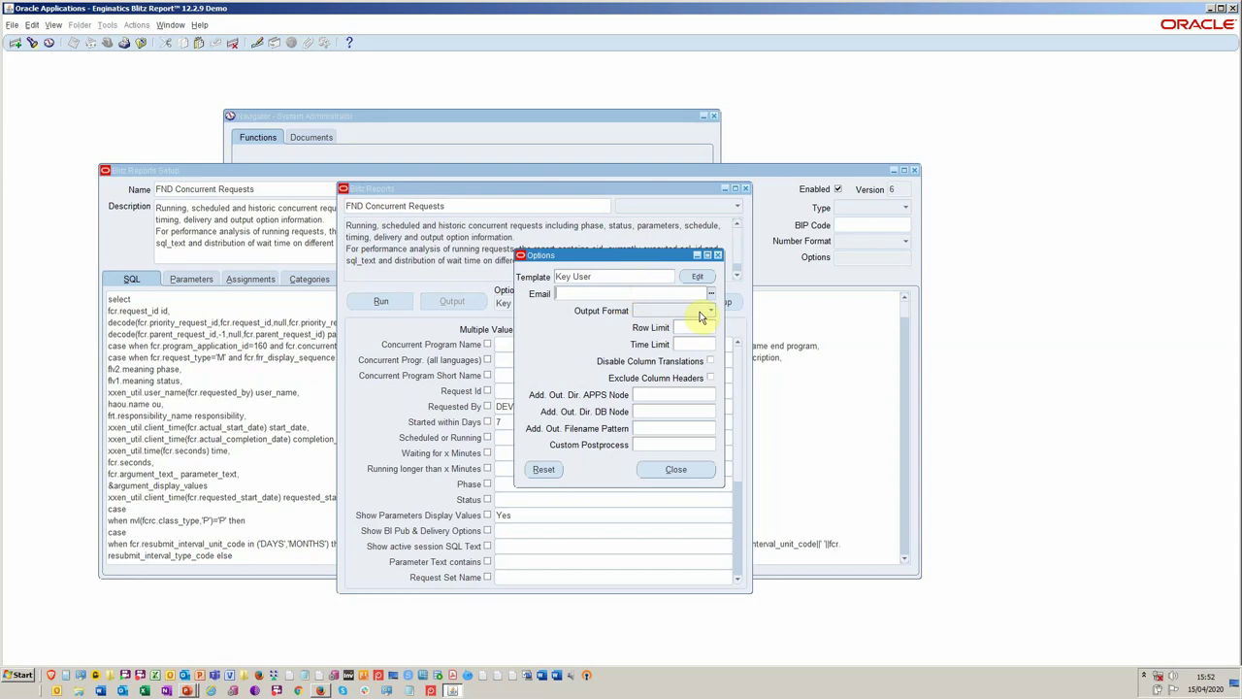
click(709, 311)
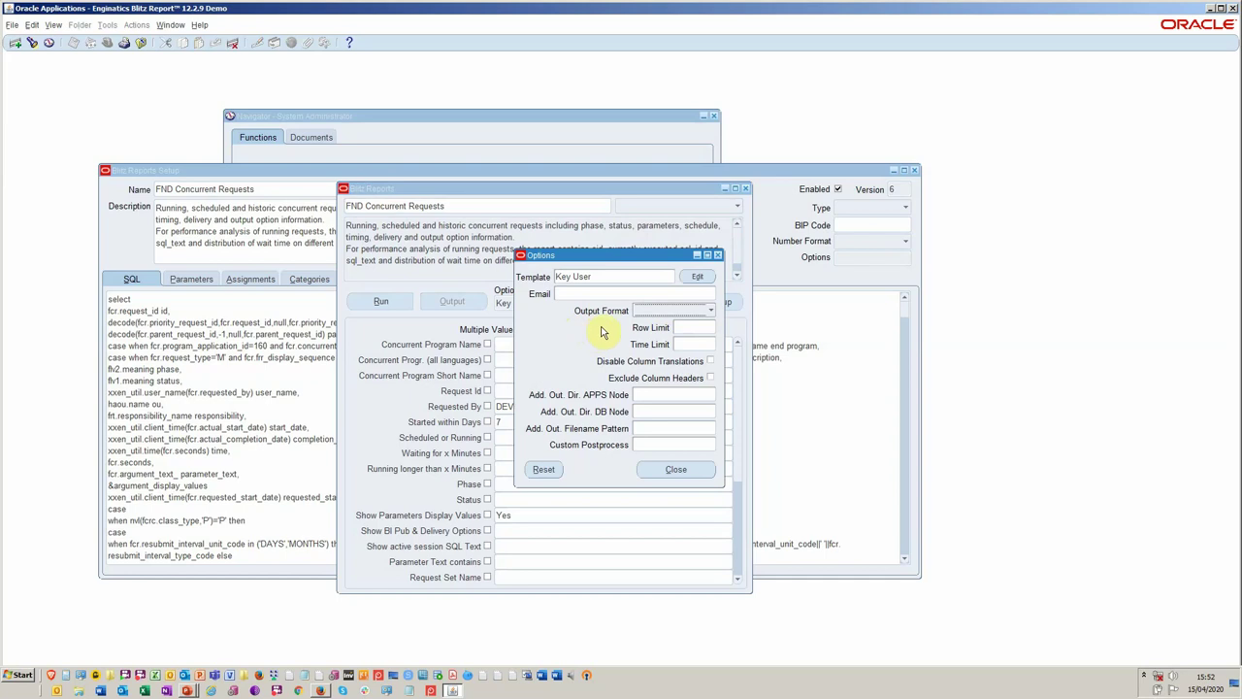
click(580, 293)
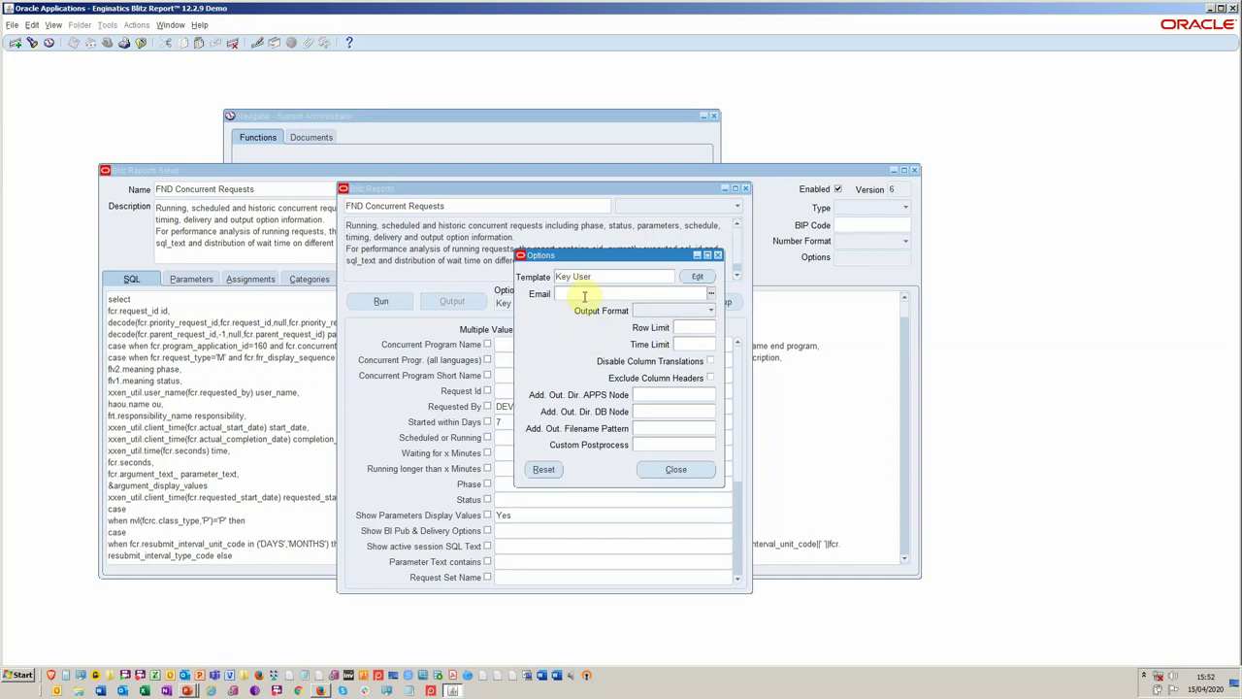
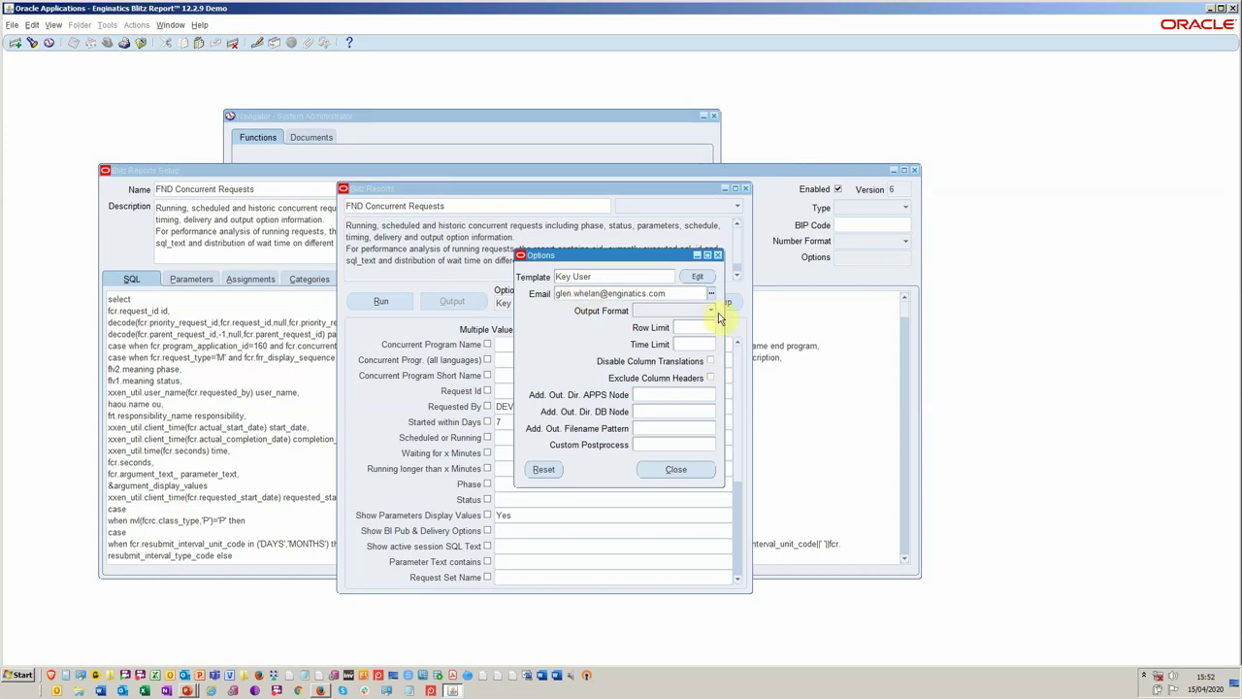
click(678, 473)
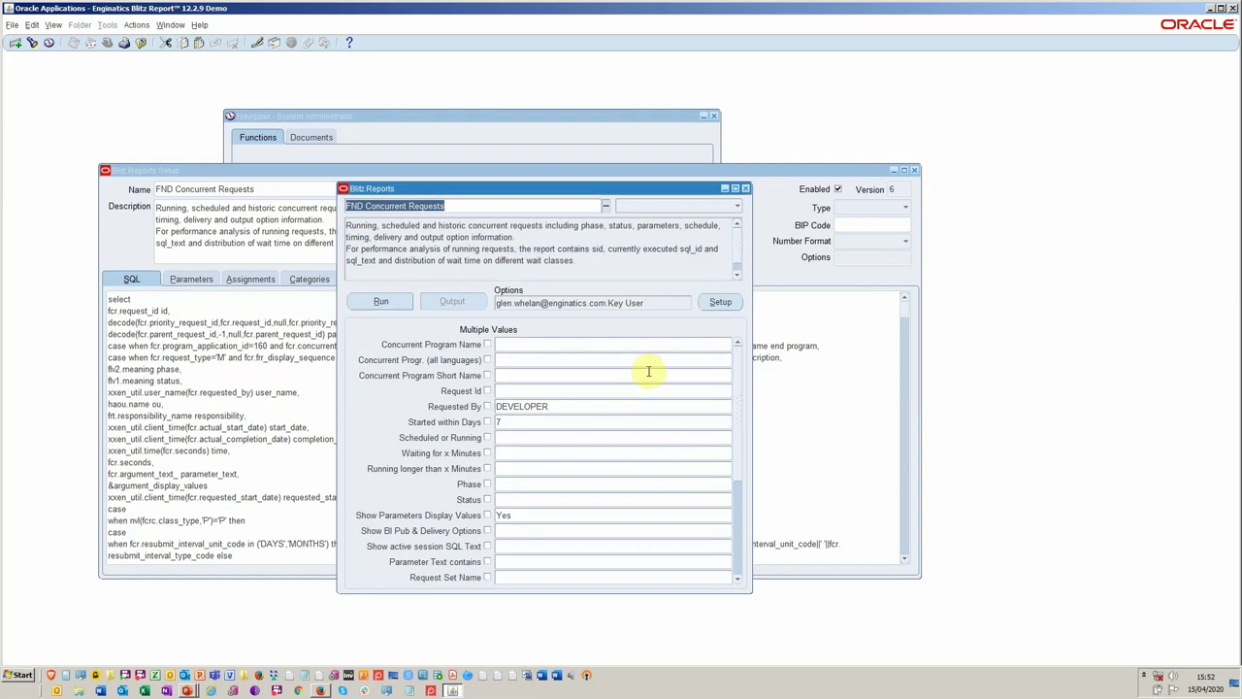
double_click(679, 301)
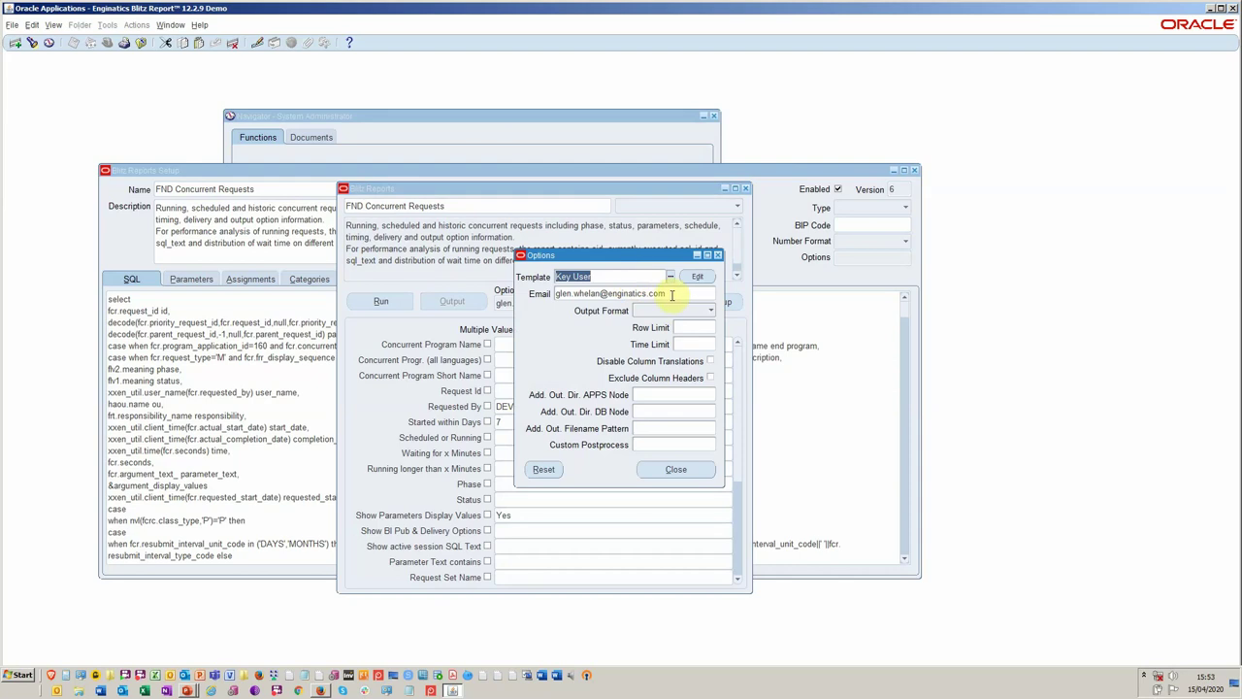
click(674, 293)
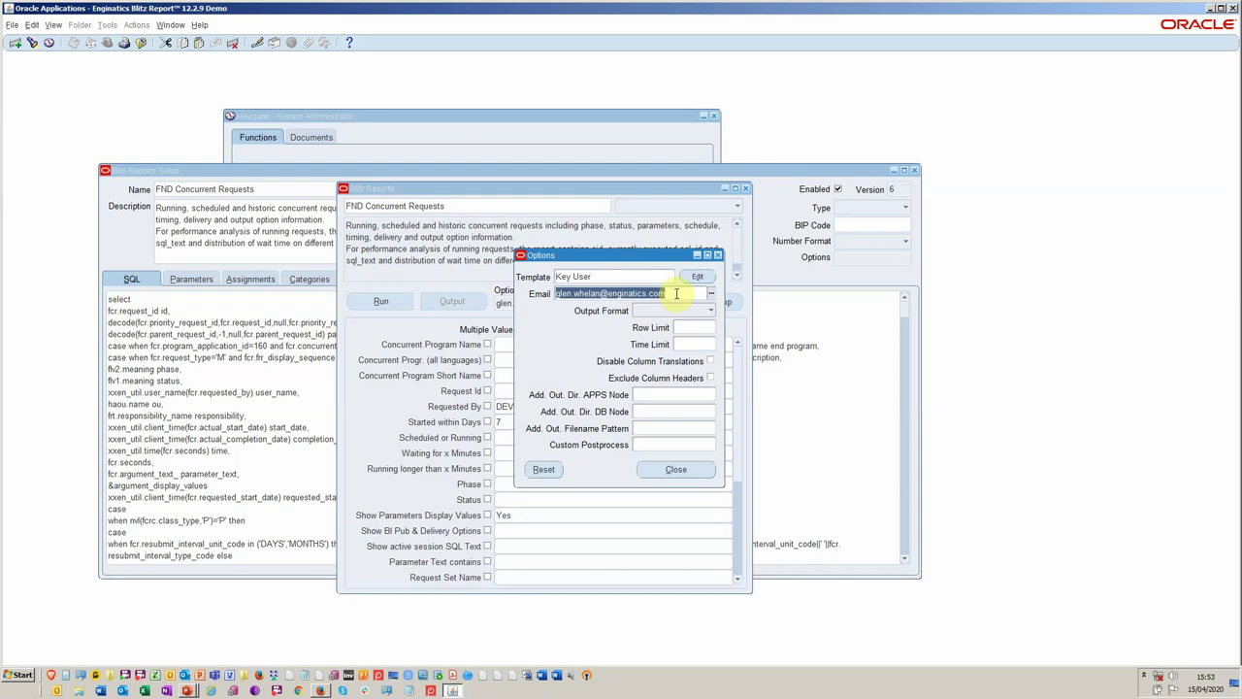
Move every available column, Id through App Id, into Key User's displayed columns and close the template.
click(697, 276)
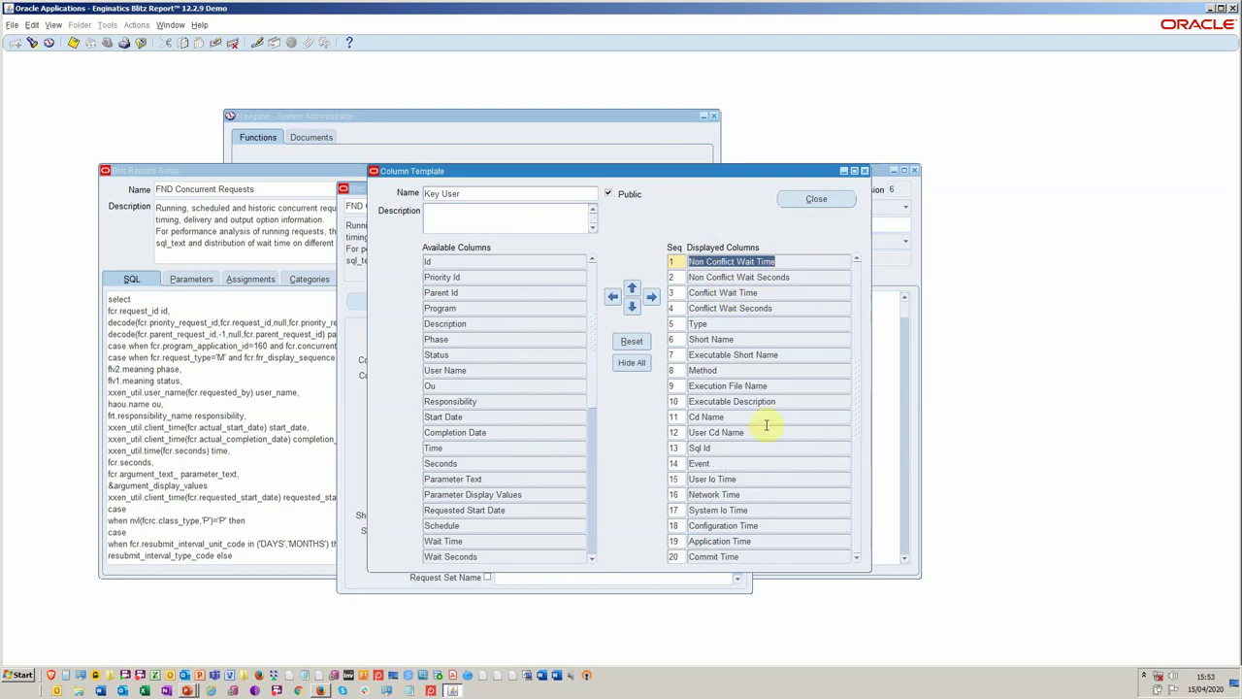
click(527, 262)
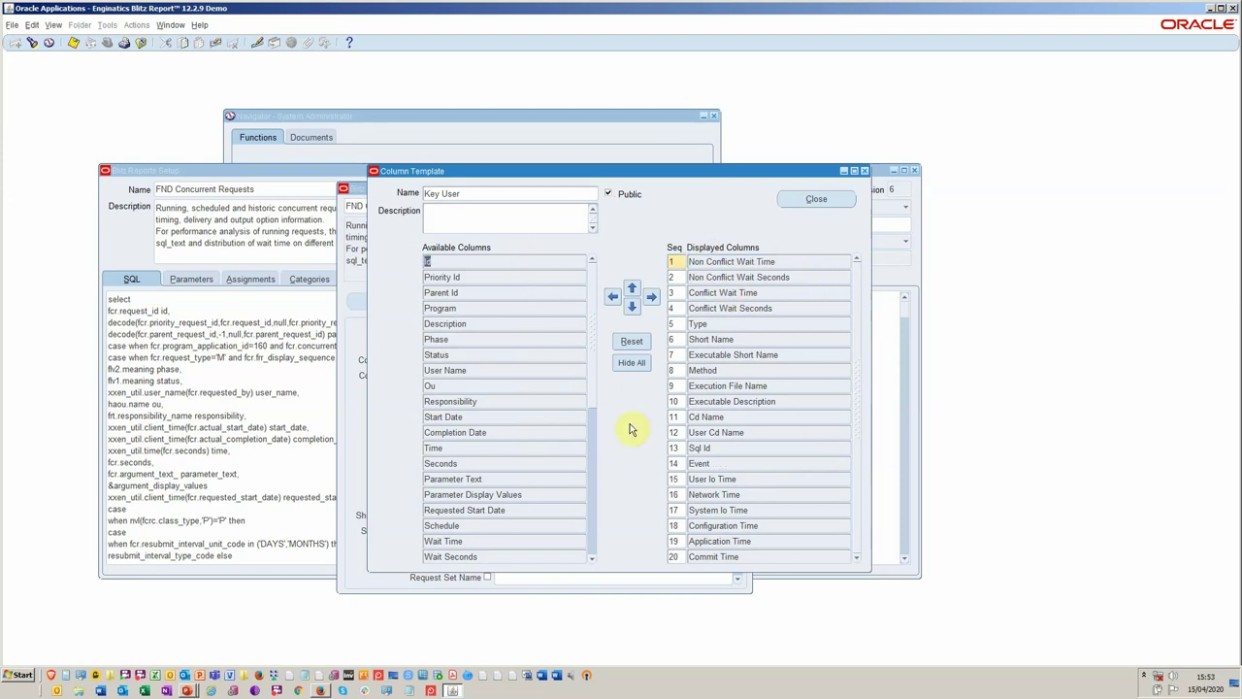
click(592, 537)
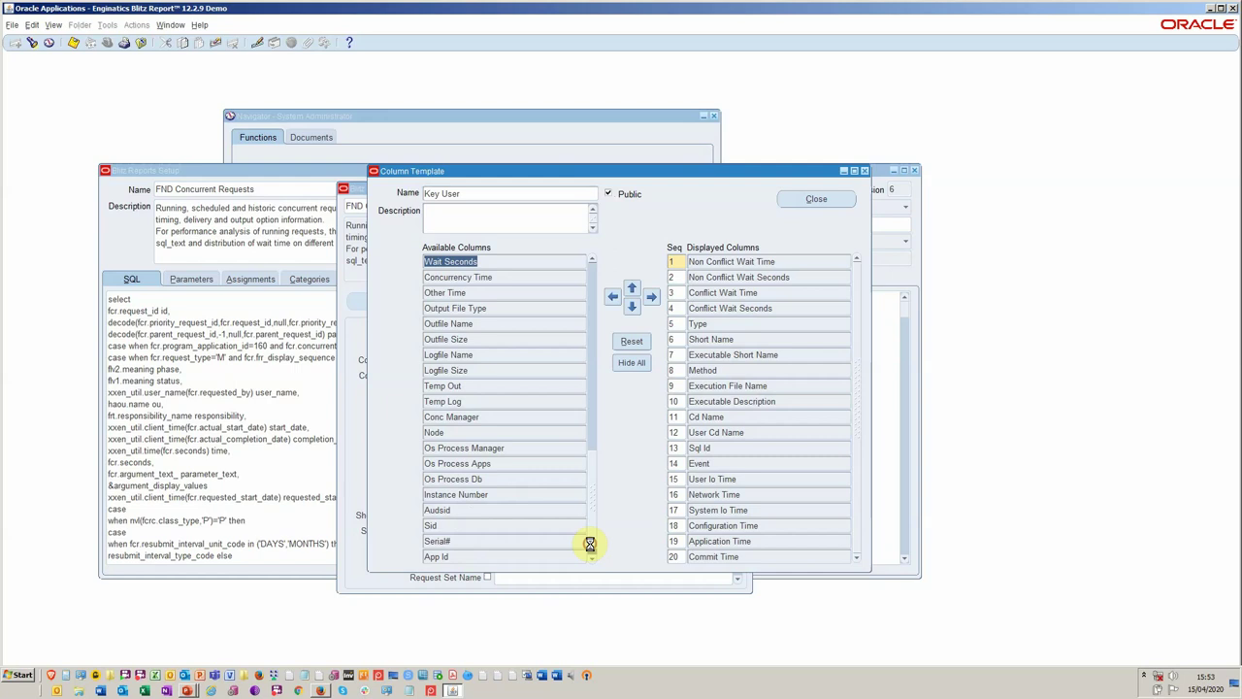
click(584, 556)
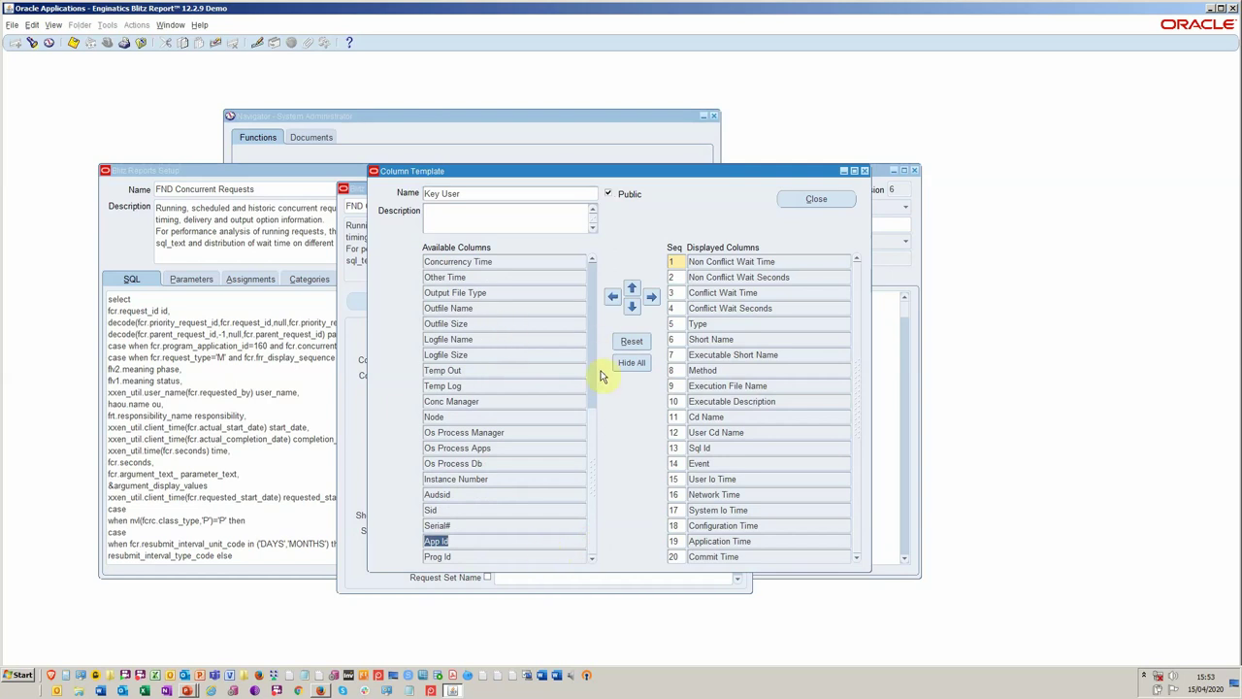
click(590, 421)
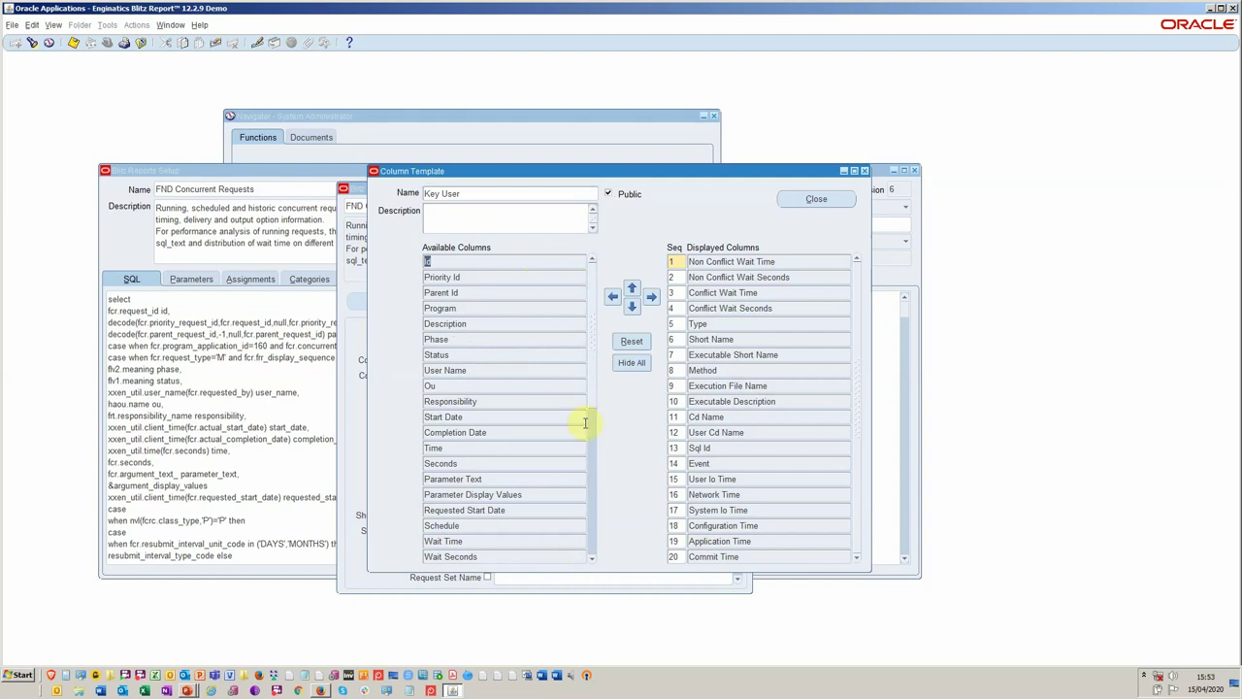
click(592, 470)
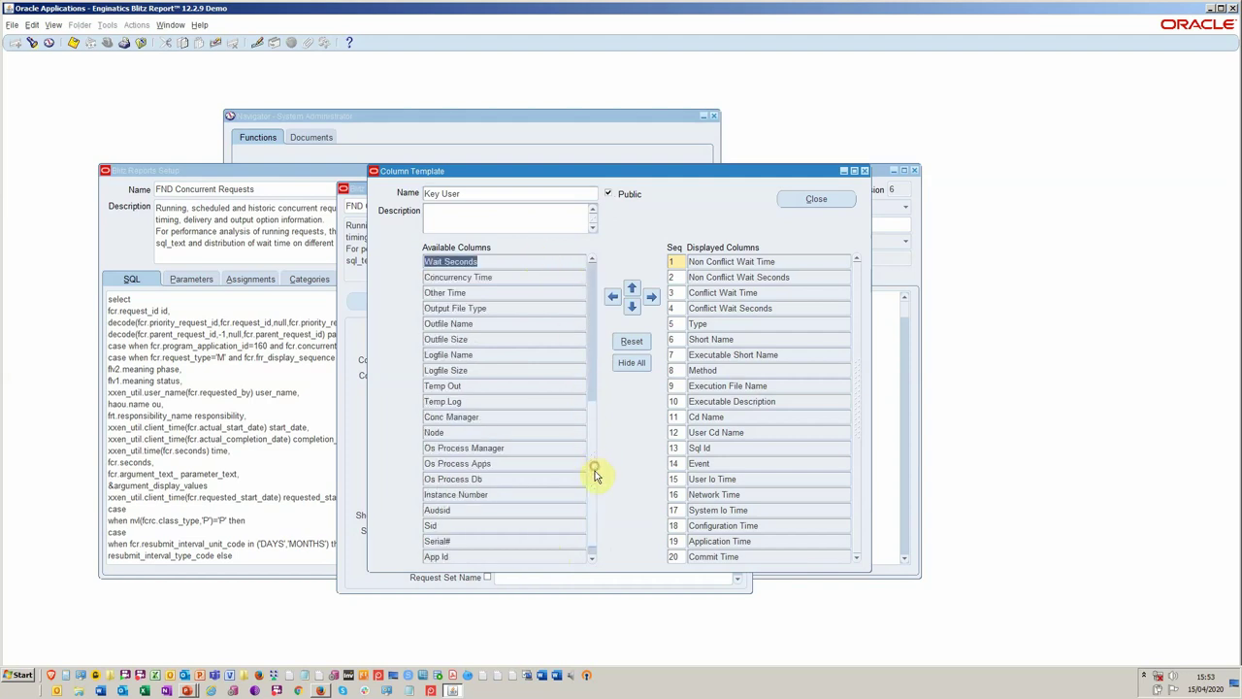
shift+click(559, 554)
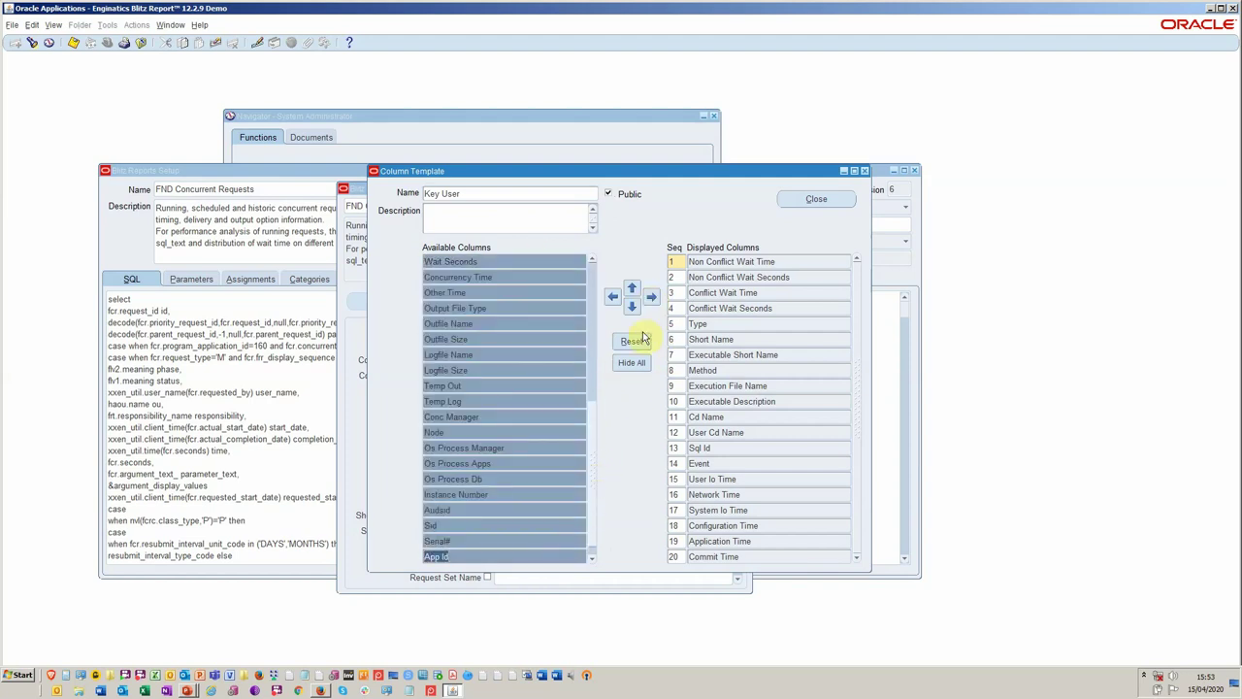
click(651, 296)
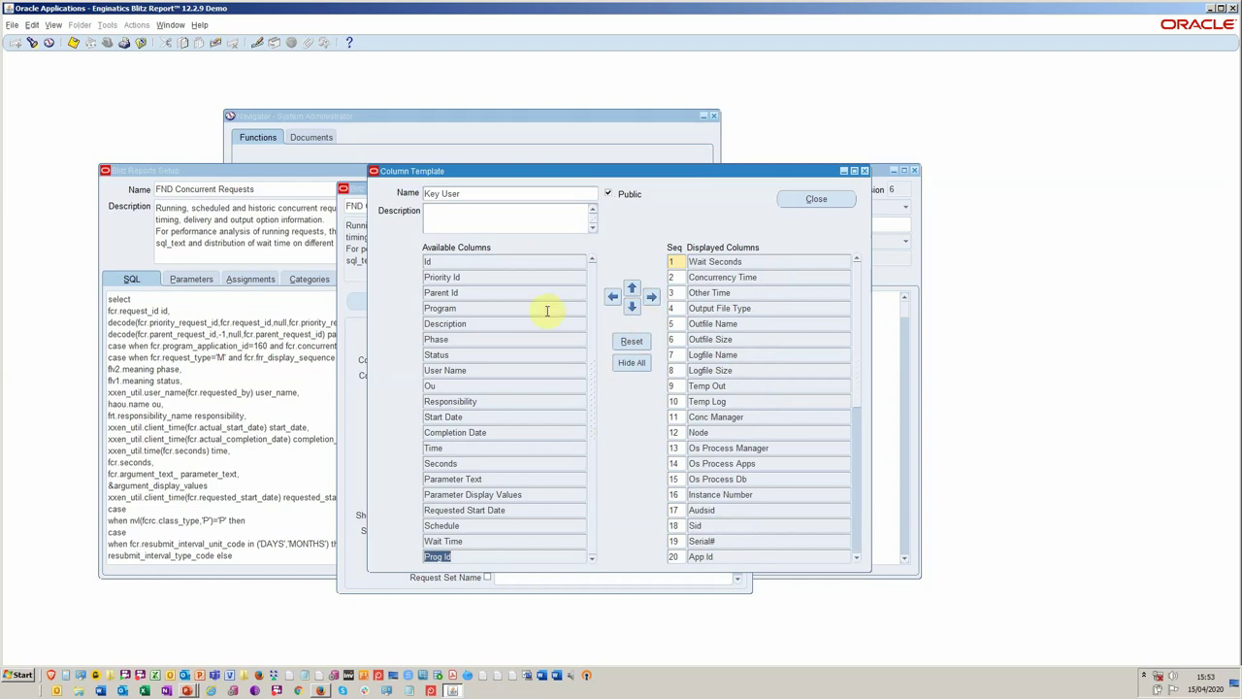
click(536, 261)
click(557, 553)
click(651, 296)
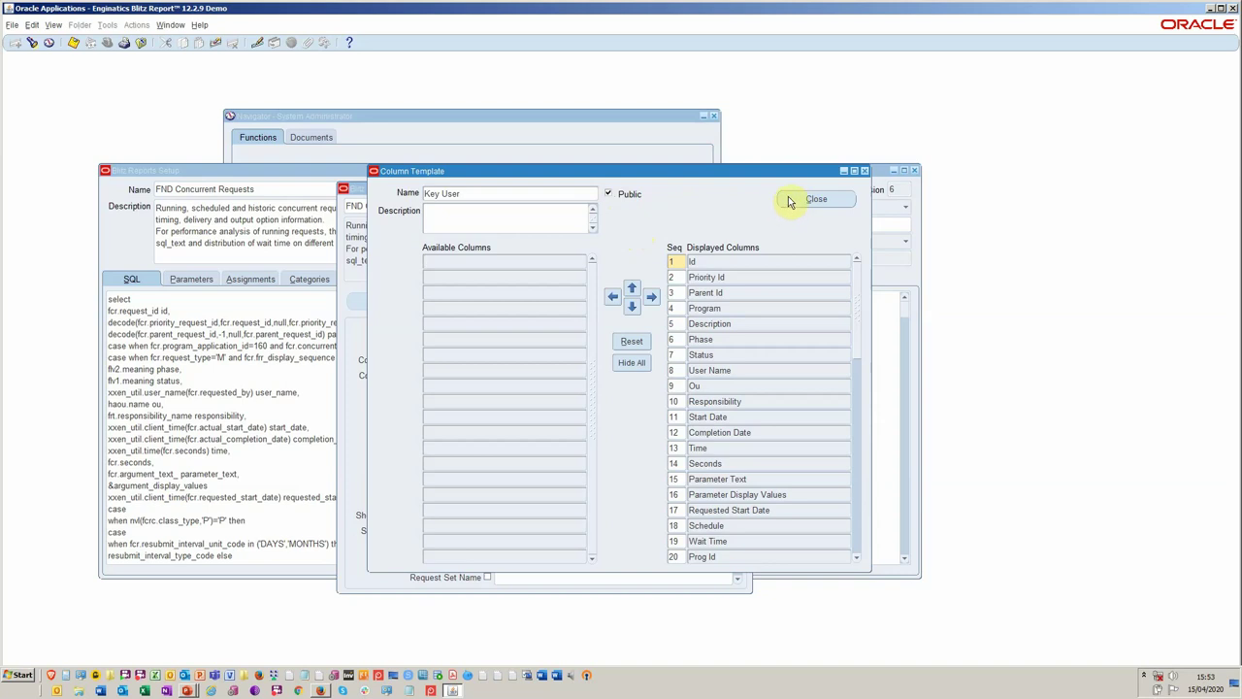
click(805, 200)
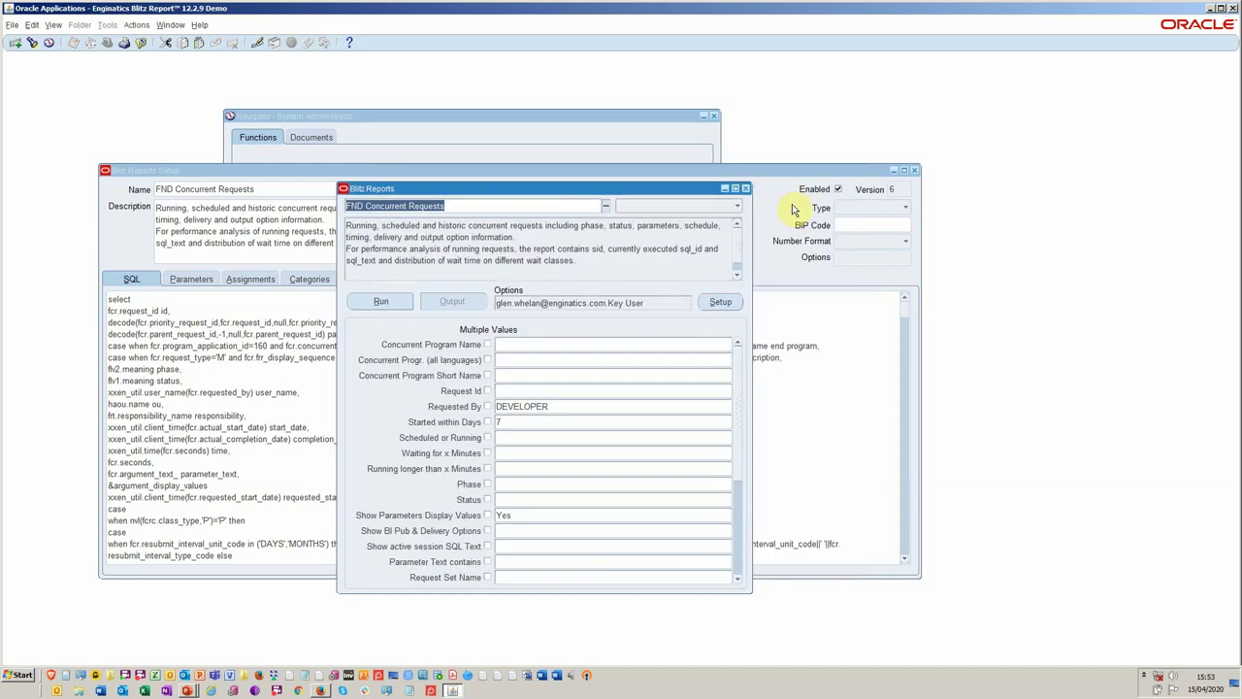
Allow multiple Concurrent Program Name values and pick Autoinvoice Master Program by searching 'auto'.
click(570, 344)
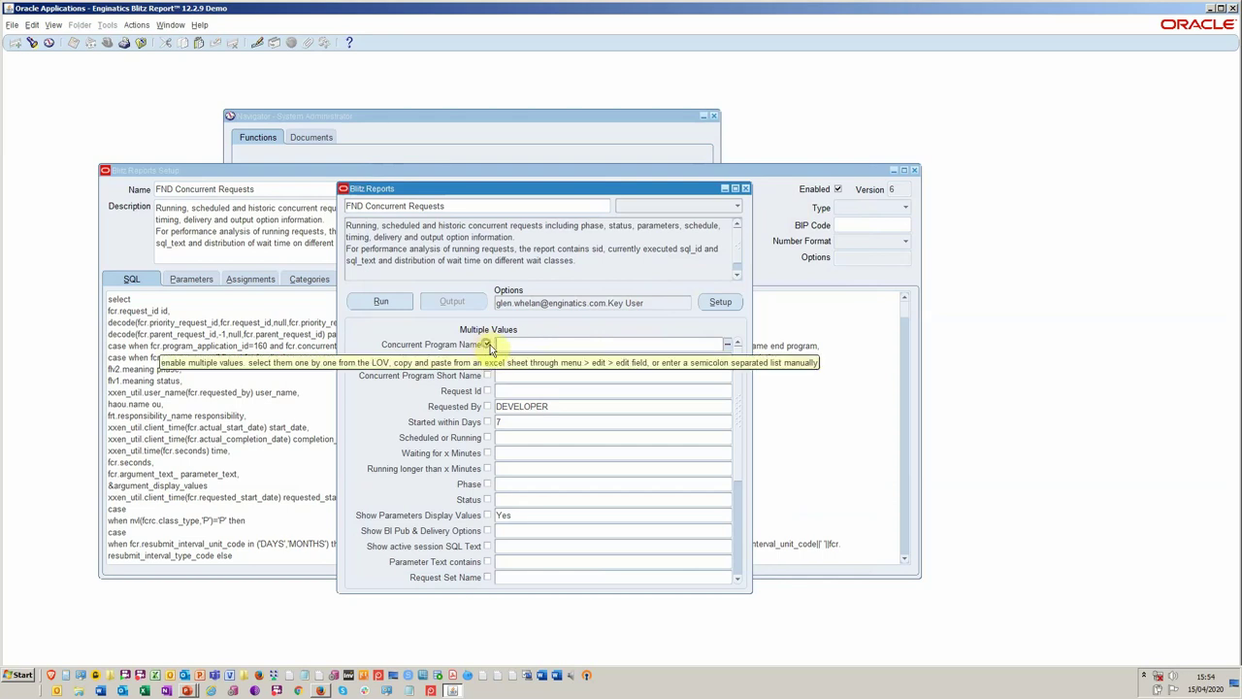
click(487, 344)
click(729, 347)
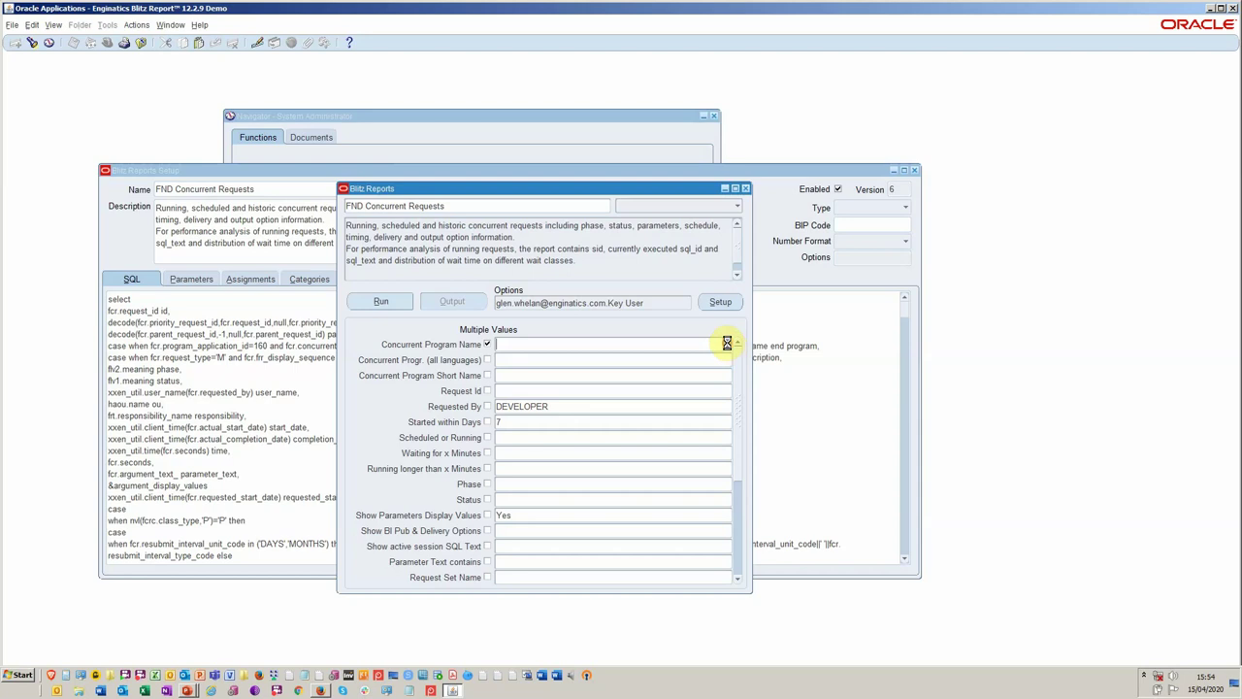
click(678, 343)
key(Delete)
click(728, 341)
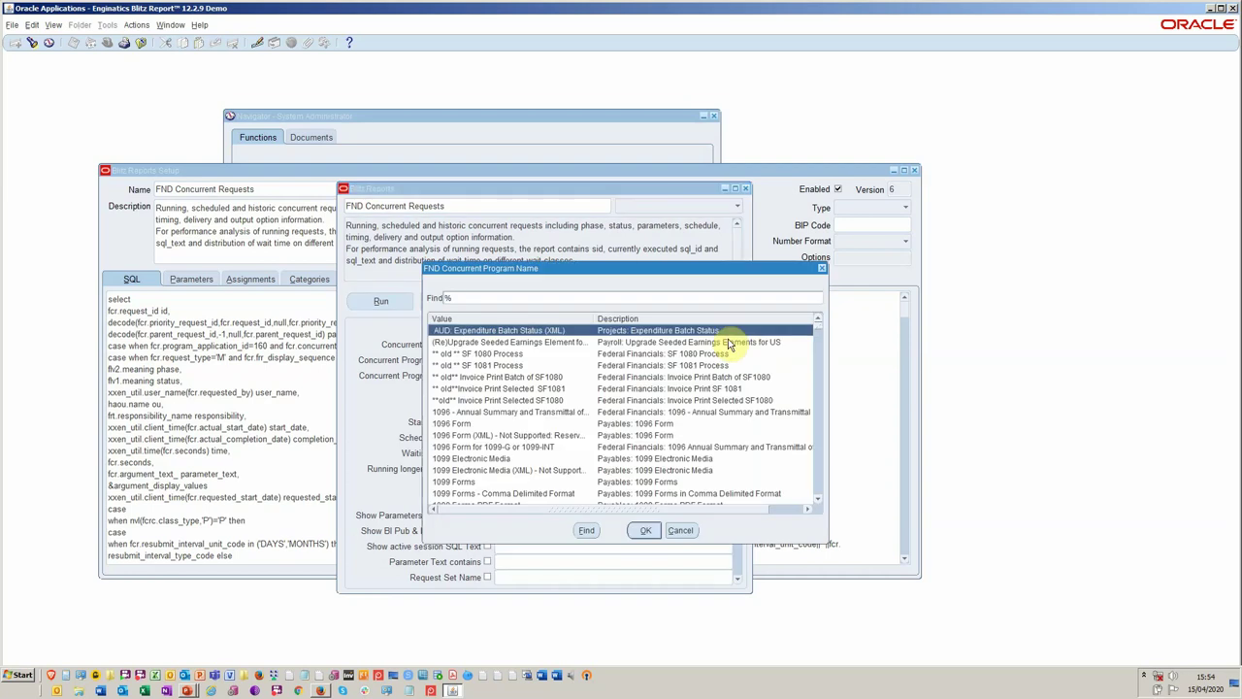
text(au)
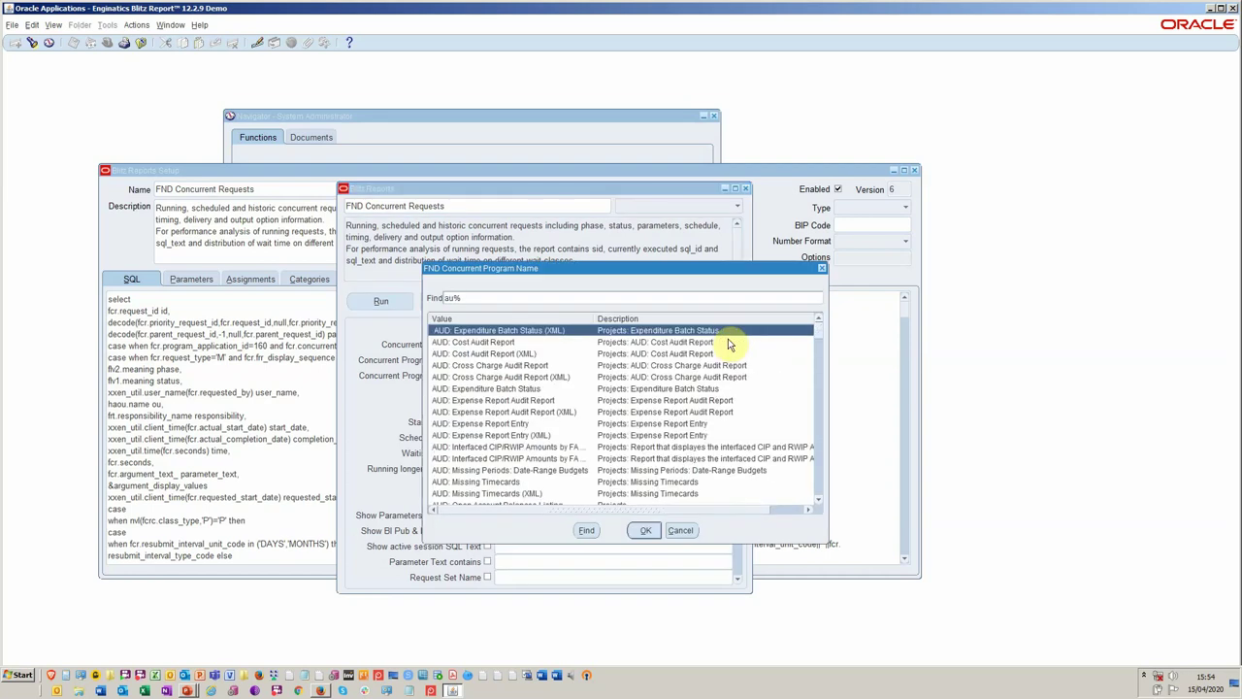
text(to)
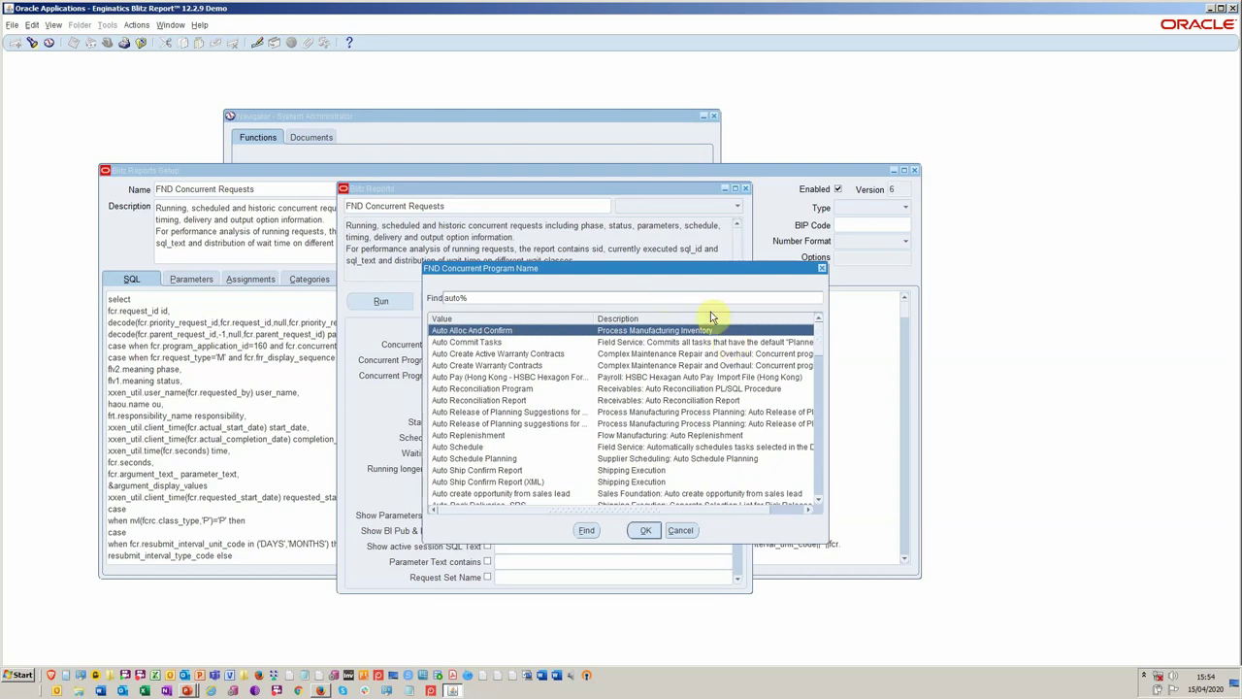
drag(818, 340, 820, 421)
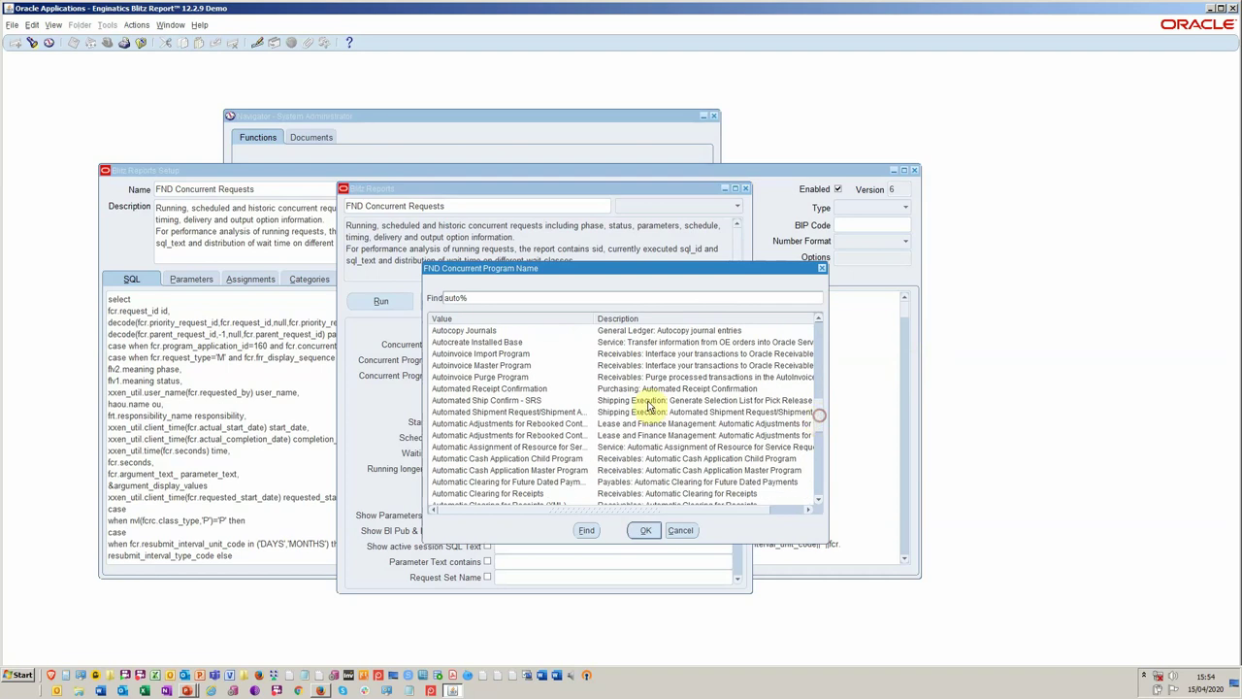
double_click(548, 366)
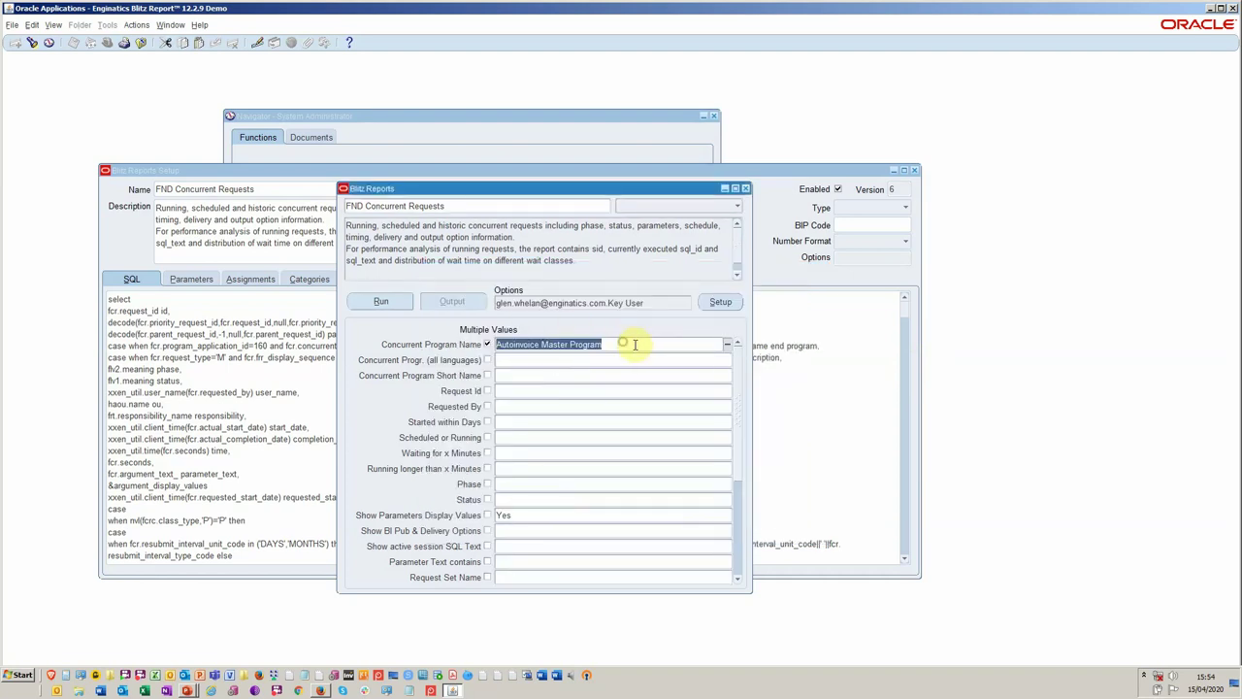
Add Memory Based Planner 64-bit AIX to the program filter via a %memor% search.
click(728, 348)
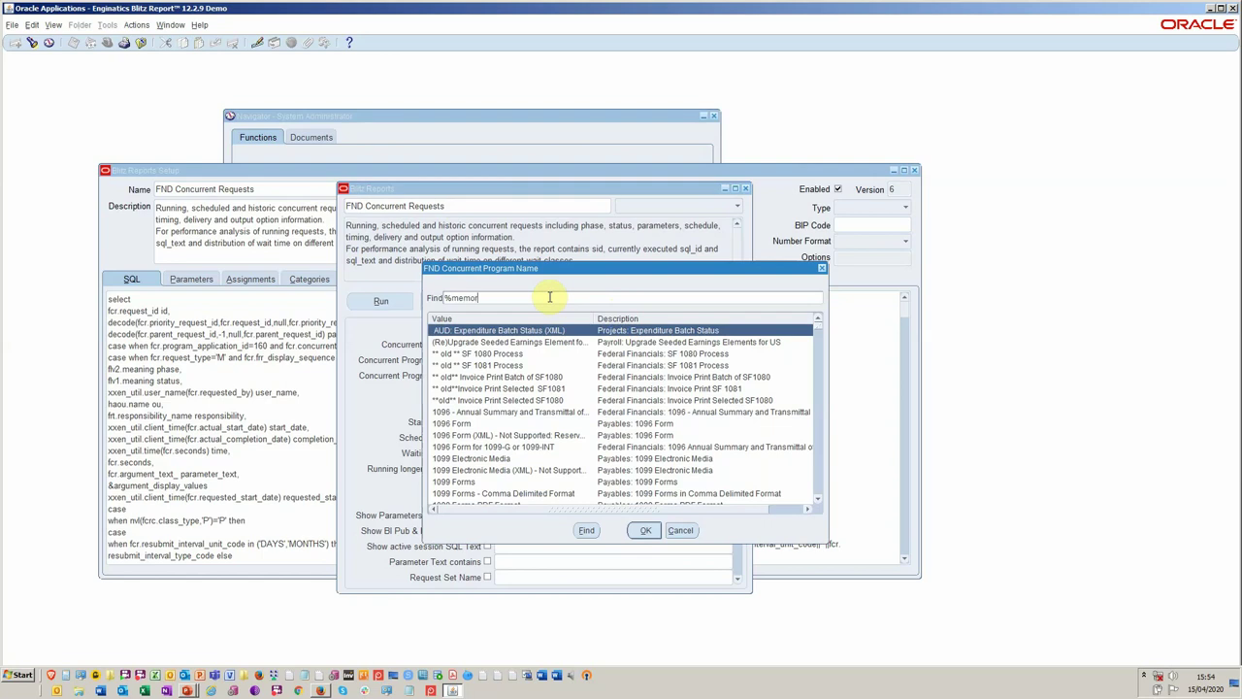
click(646, 533)
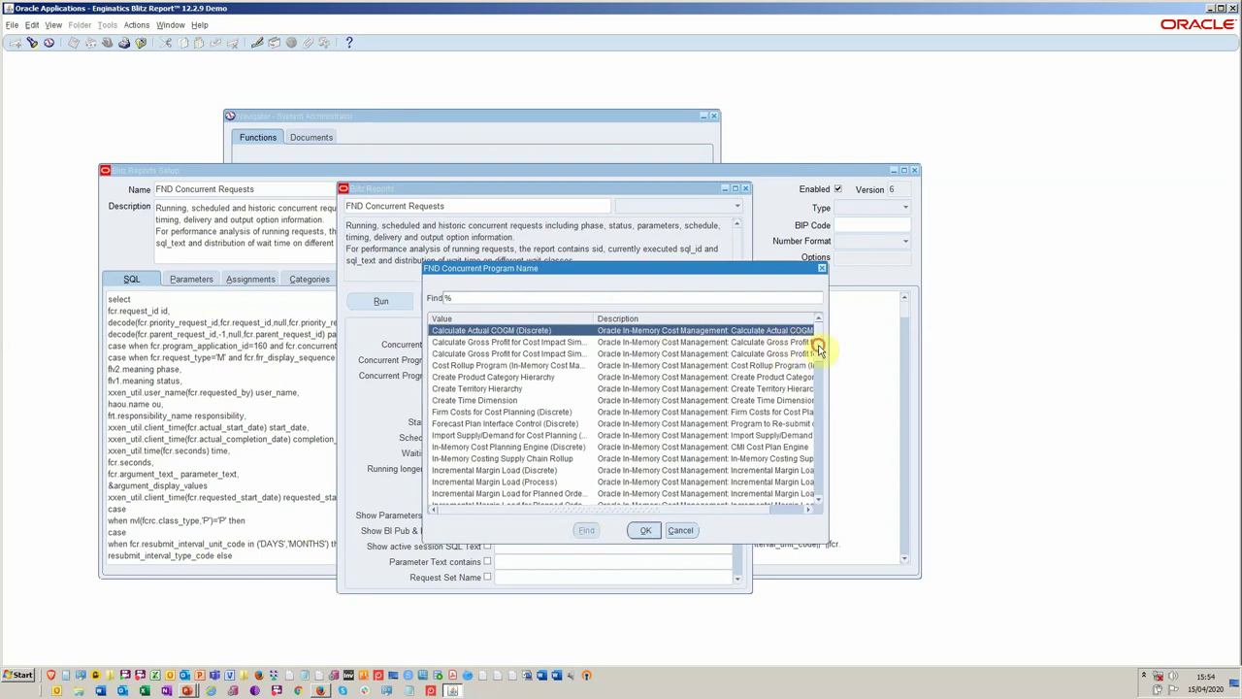
drag(821, 346, 817, 372)
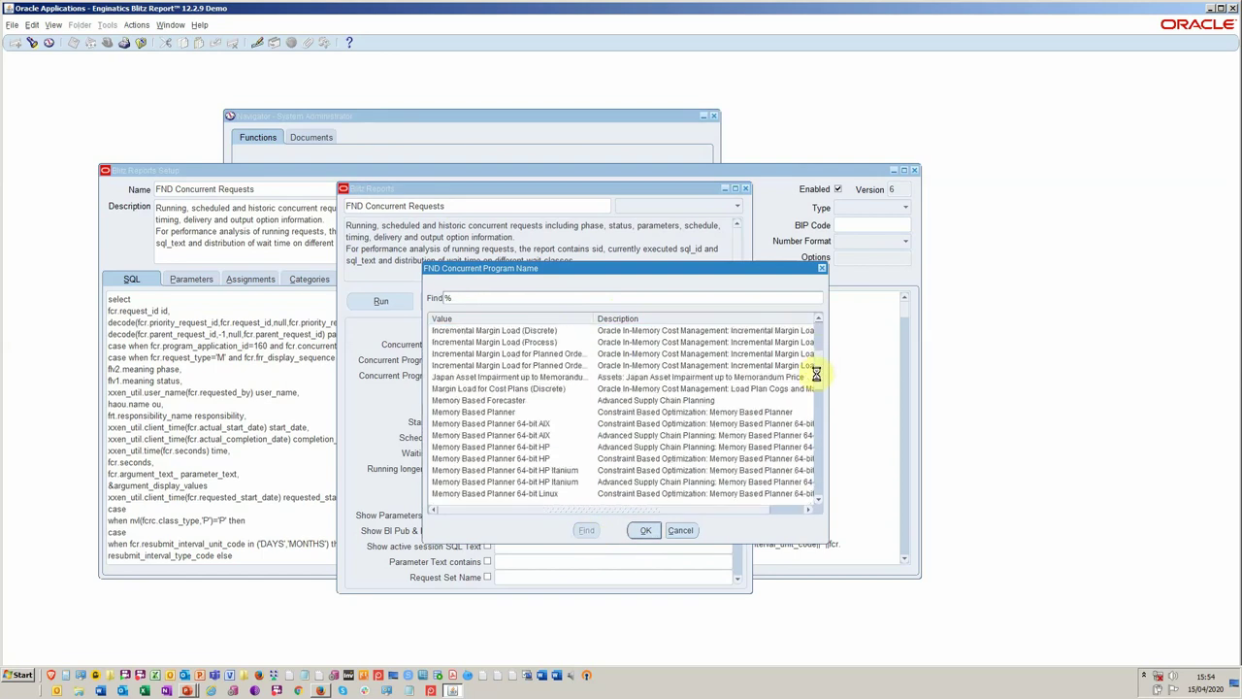
double_click(517, 427)
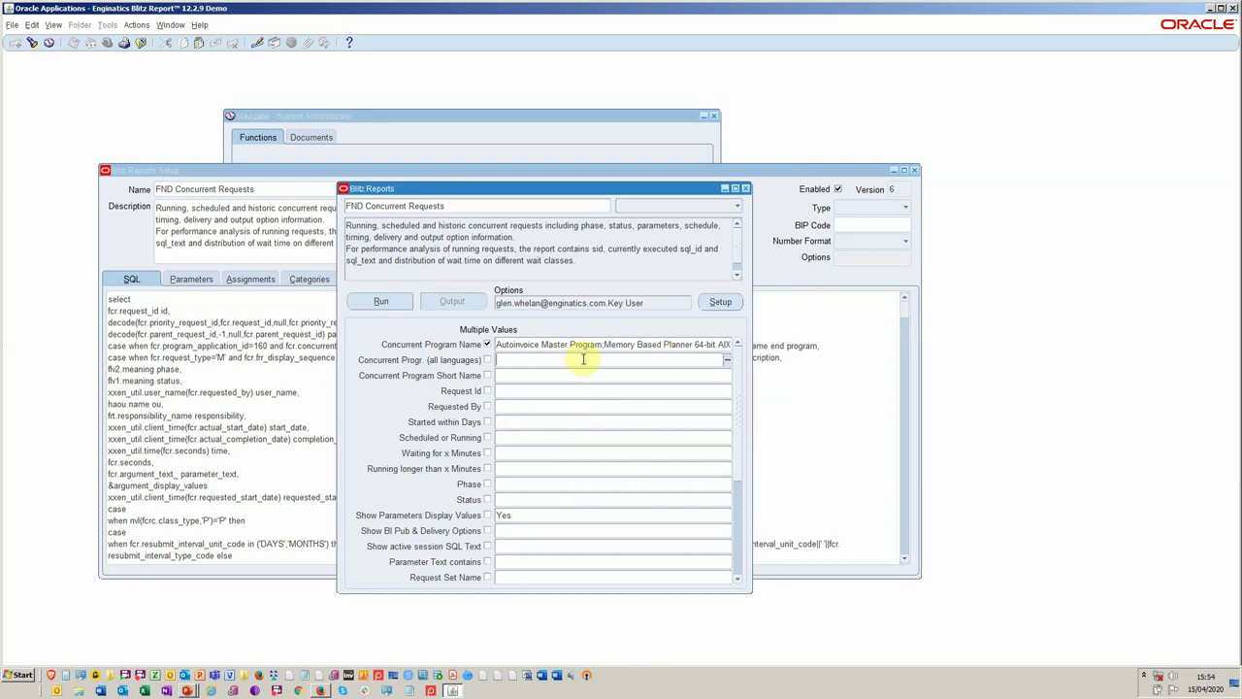
Set Started within Days to 1.
click(541, 377)
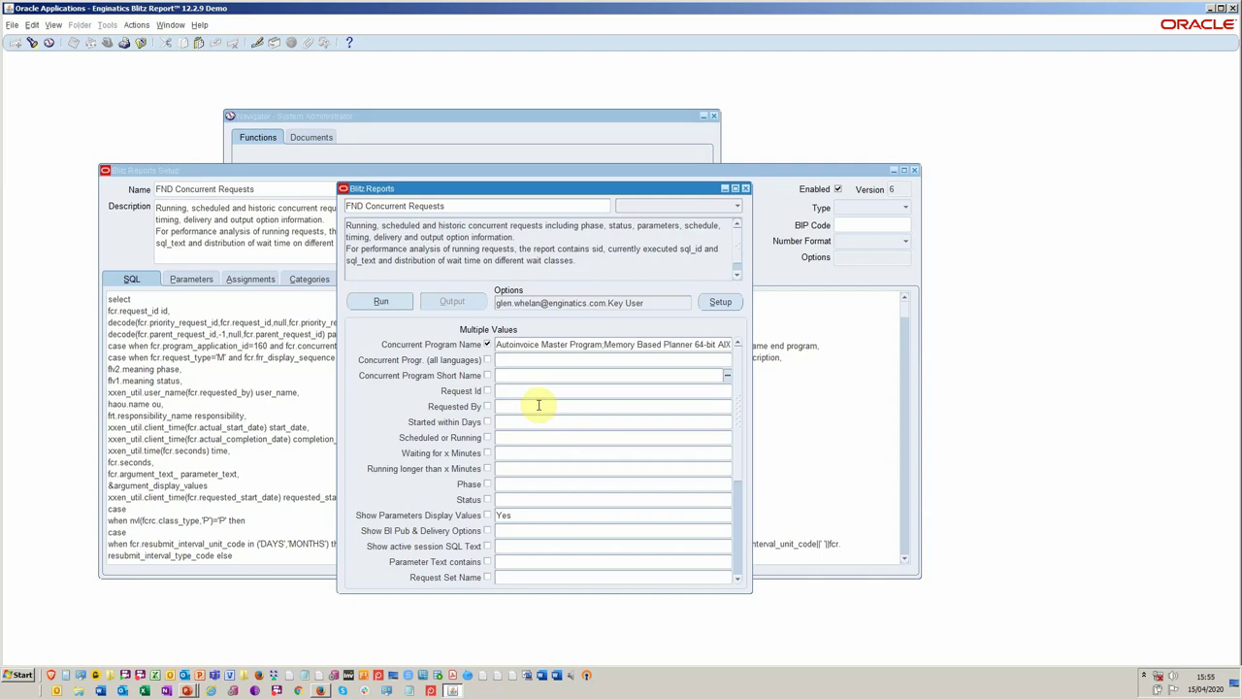
click(536, 419)
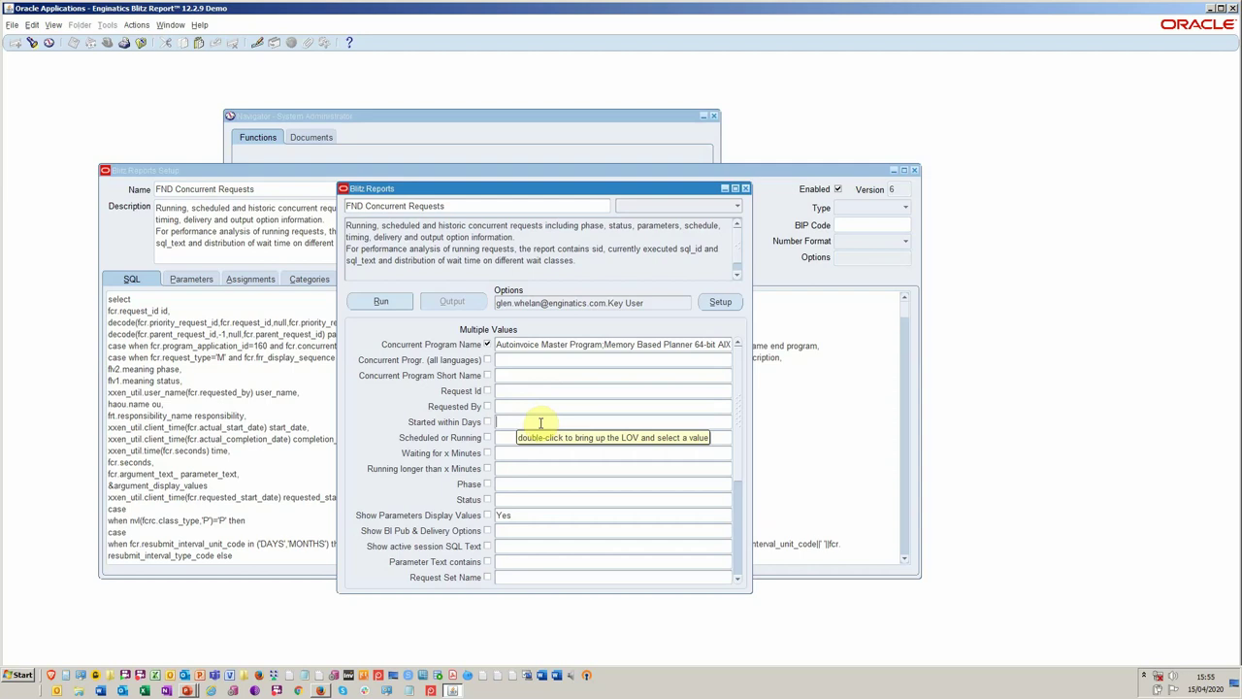
text(1)
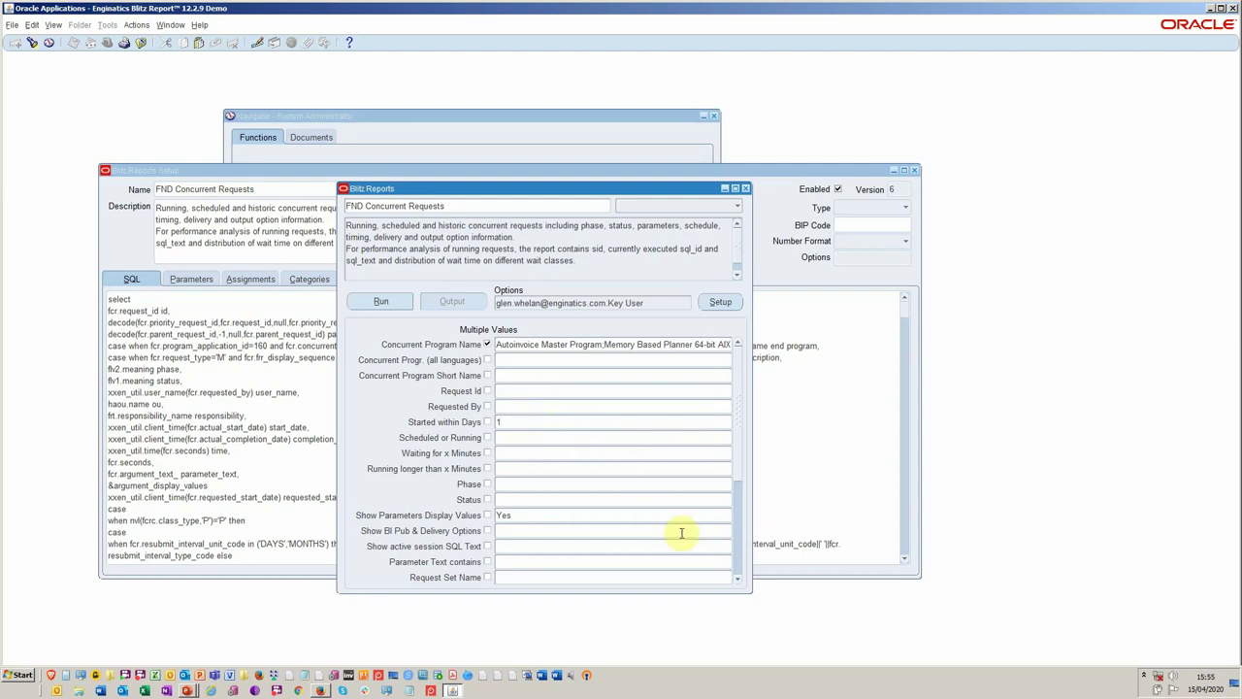
click(516, 436)
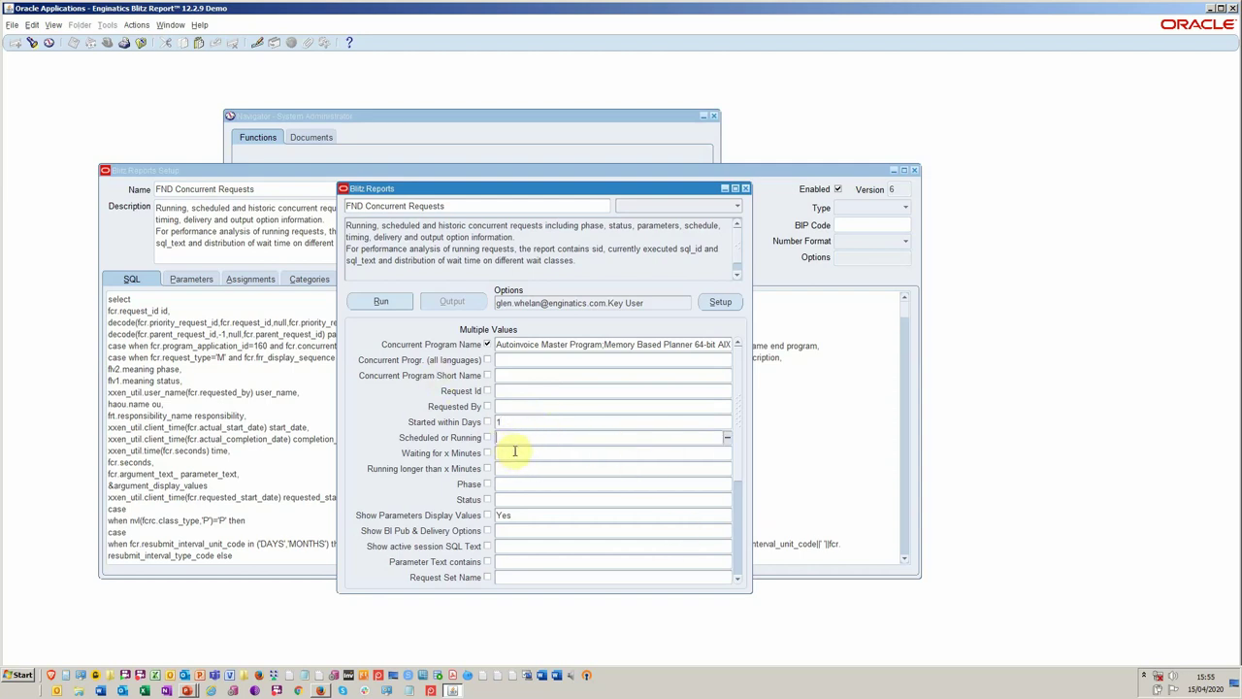
click(523, 453)
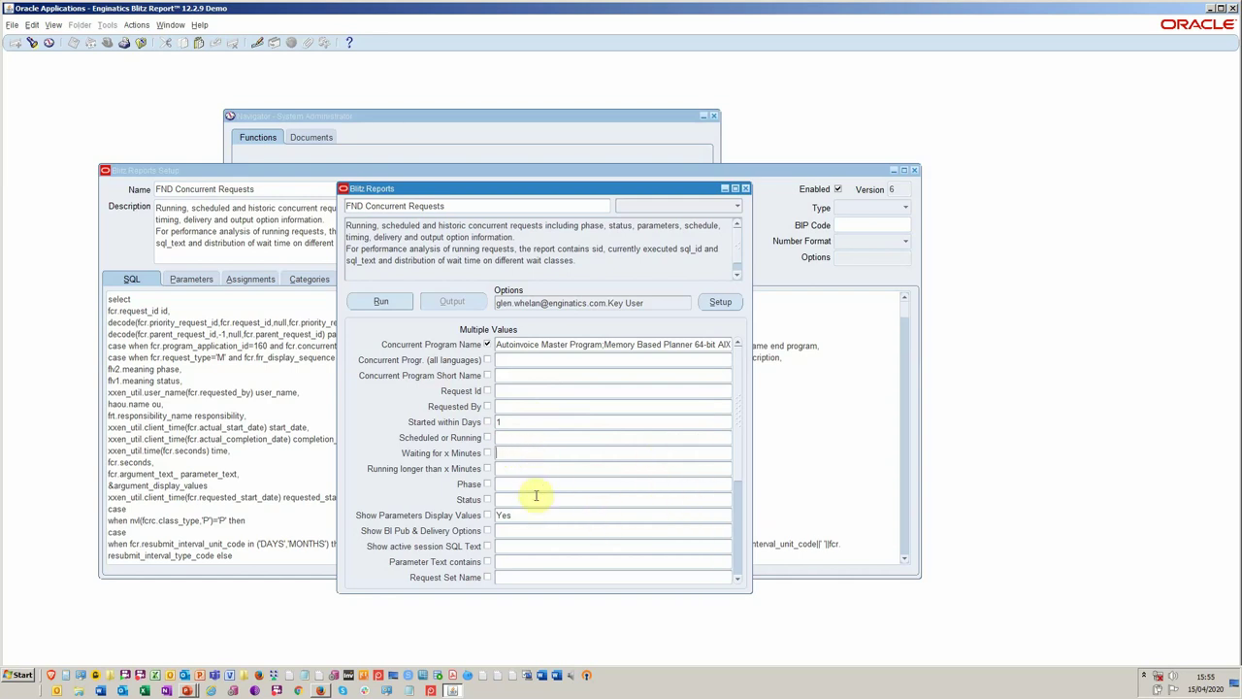
Set the Status parameter to Cancelled;Error.
click(486, 501)
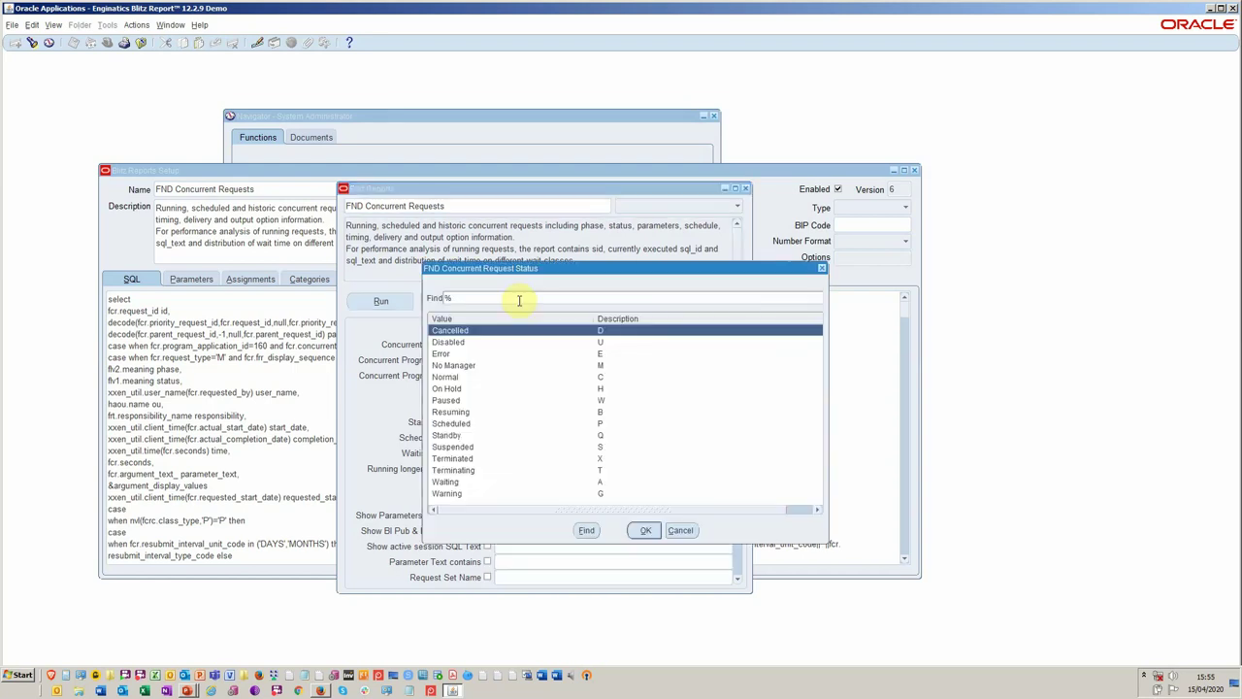
key(Down)
key(Down)
key(Return)
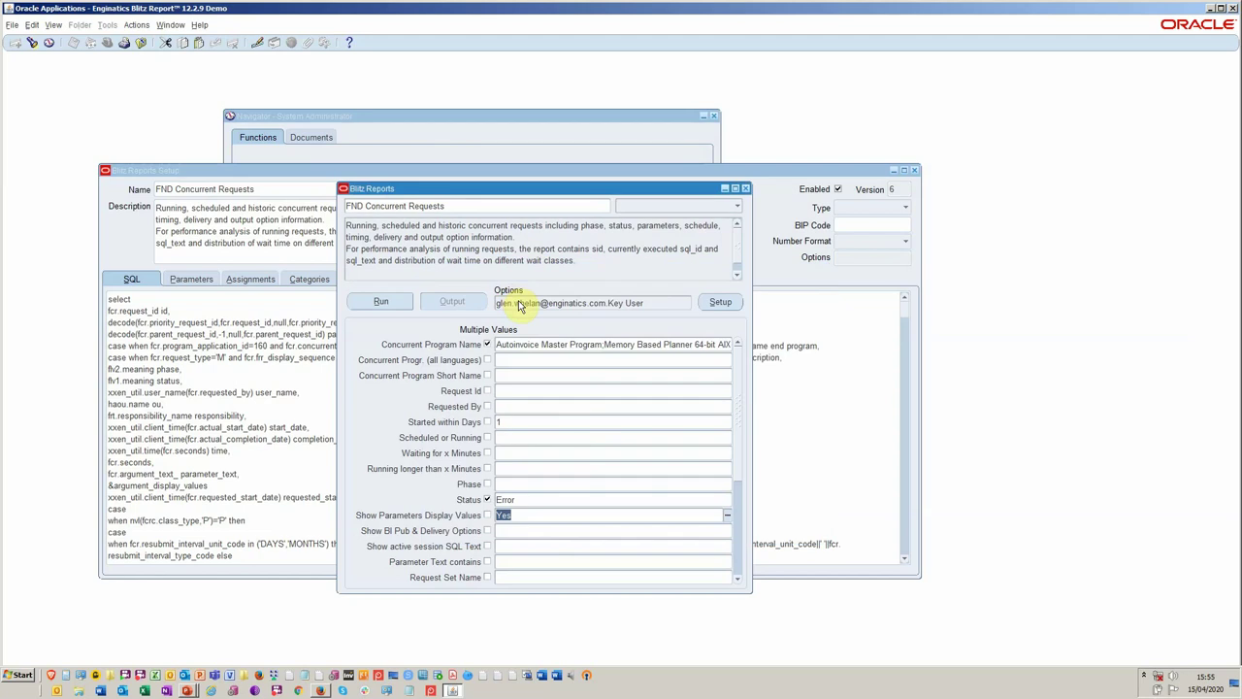
click(666, 497)
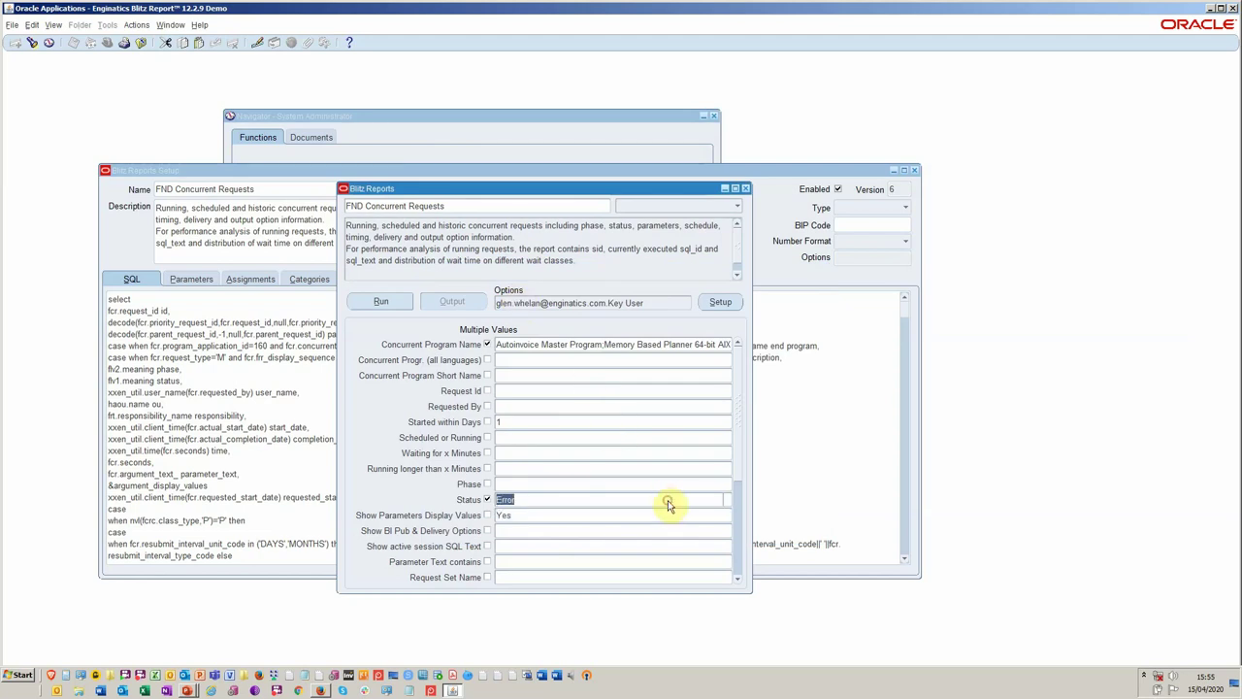
click(731, 505)
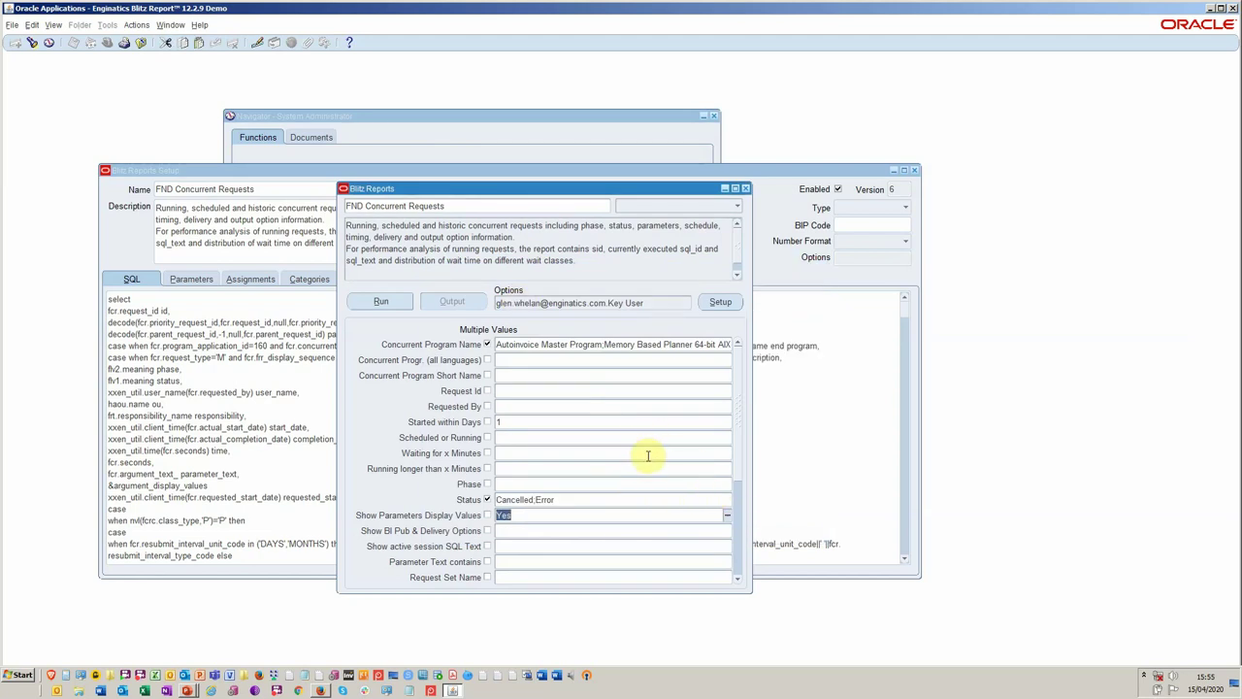
click(608, 497)
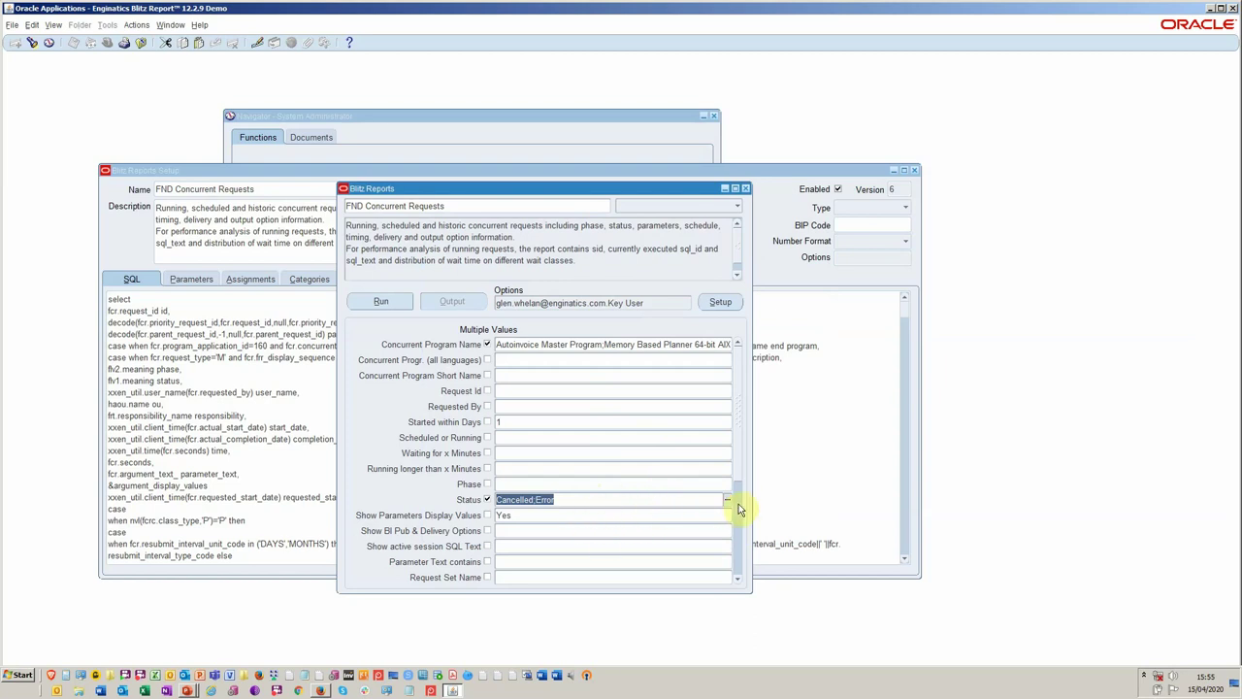
Maximize the Oracle Applications window and read parameter hints such as the session SQL Text description.
click(594, 514)
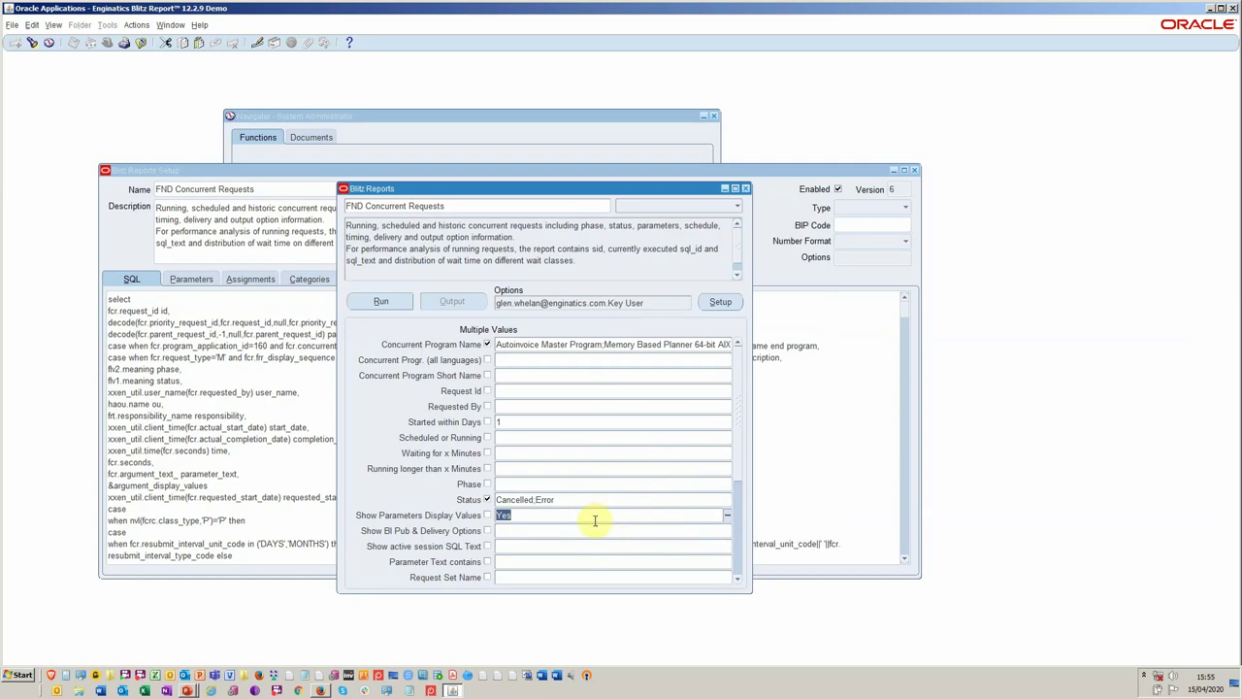
click(737, 581)
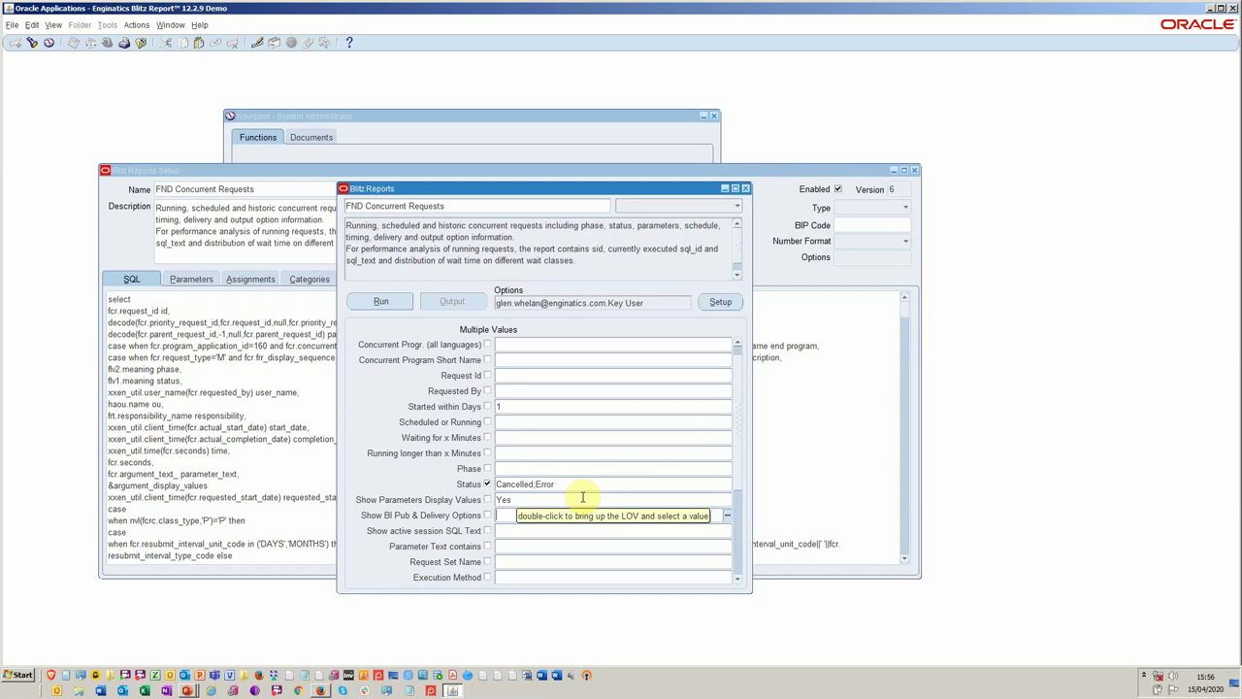
click(1221, 10)
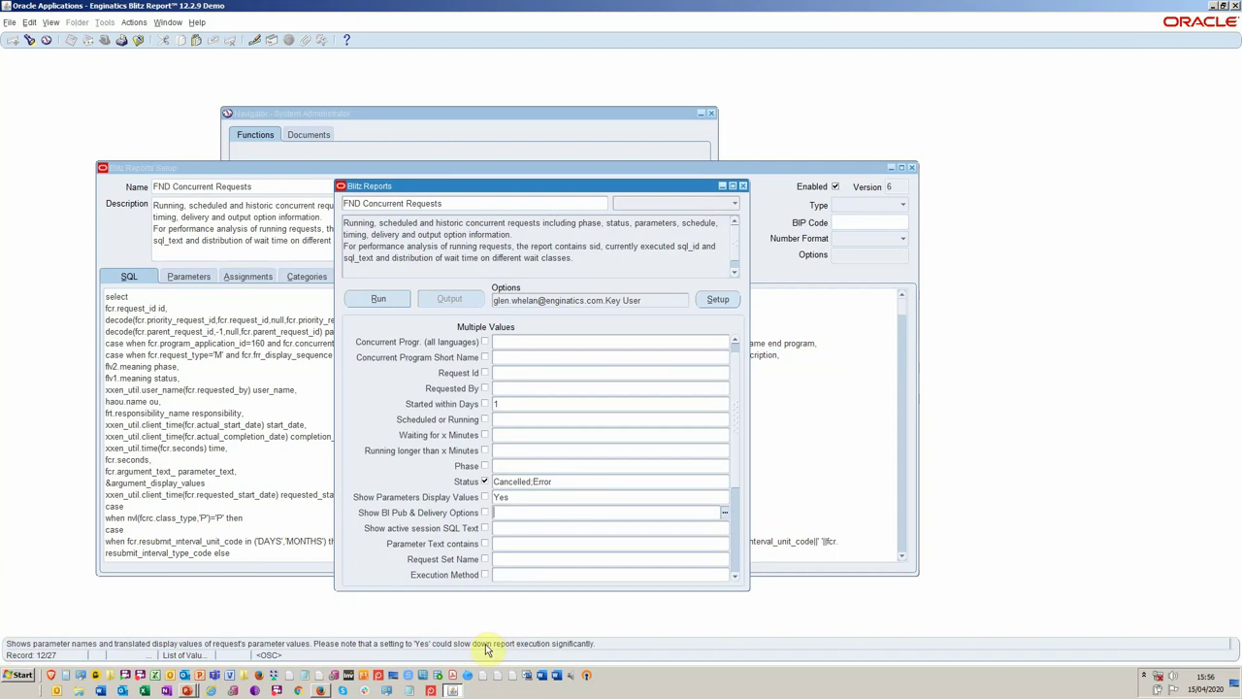
click(527, 530)
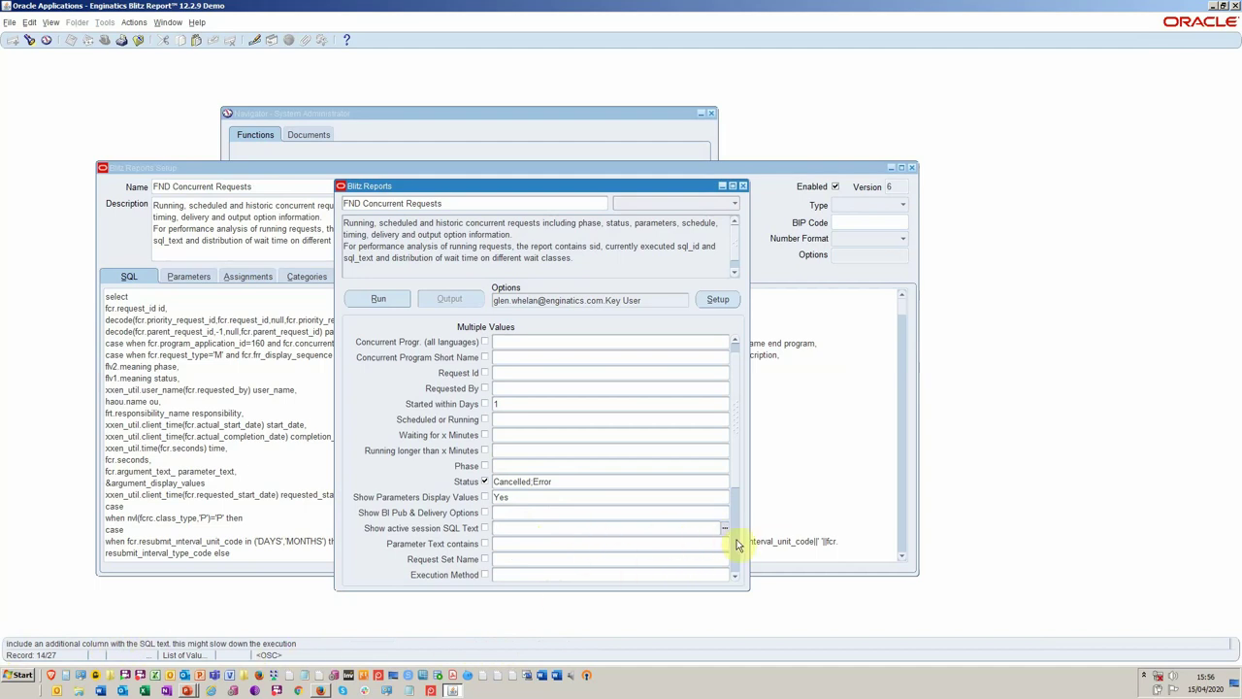
scroll(735, 543, down, 3)
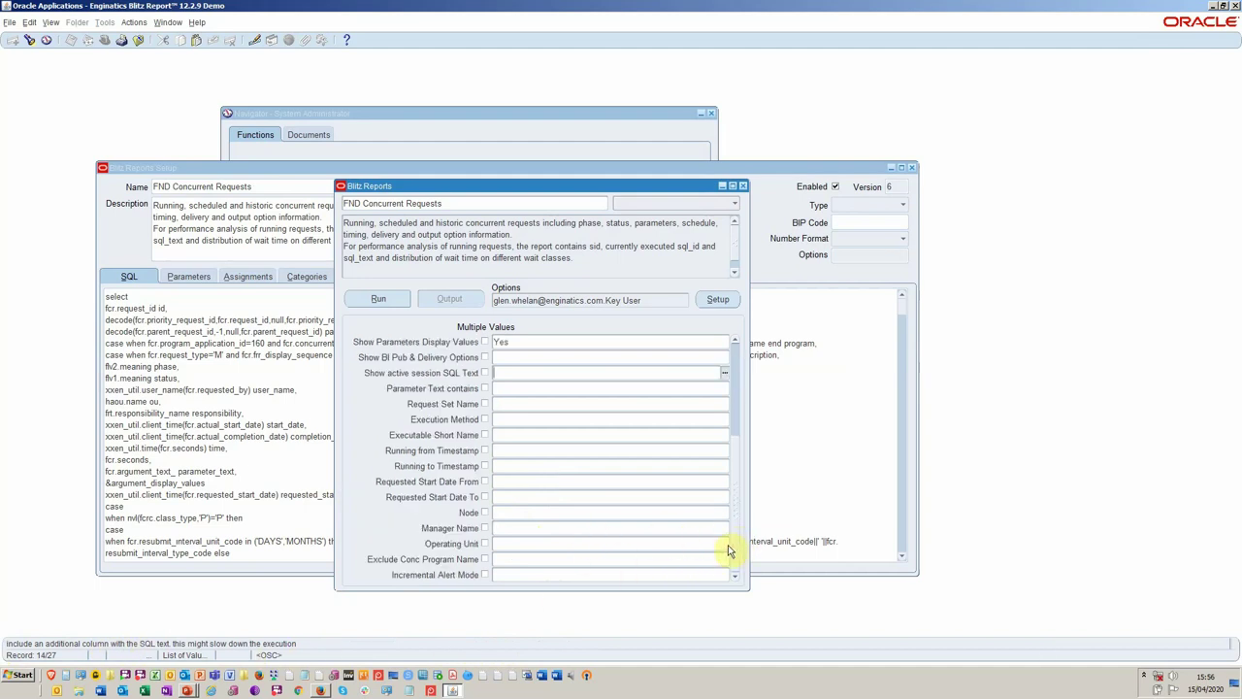
Set Incremental Alert Mode, the last report parameter, to Yes.
click(566, 573)
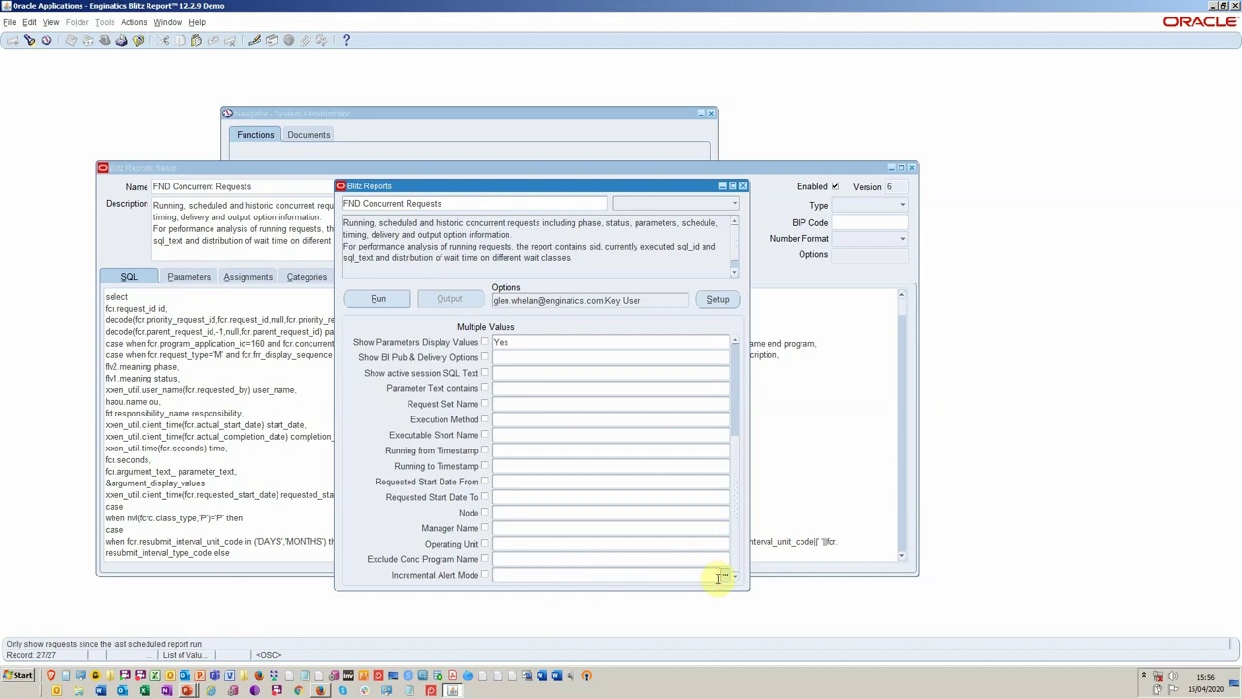
key(Tab)
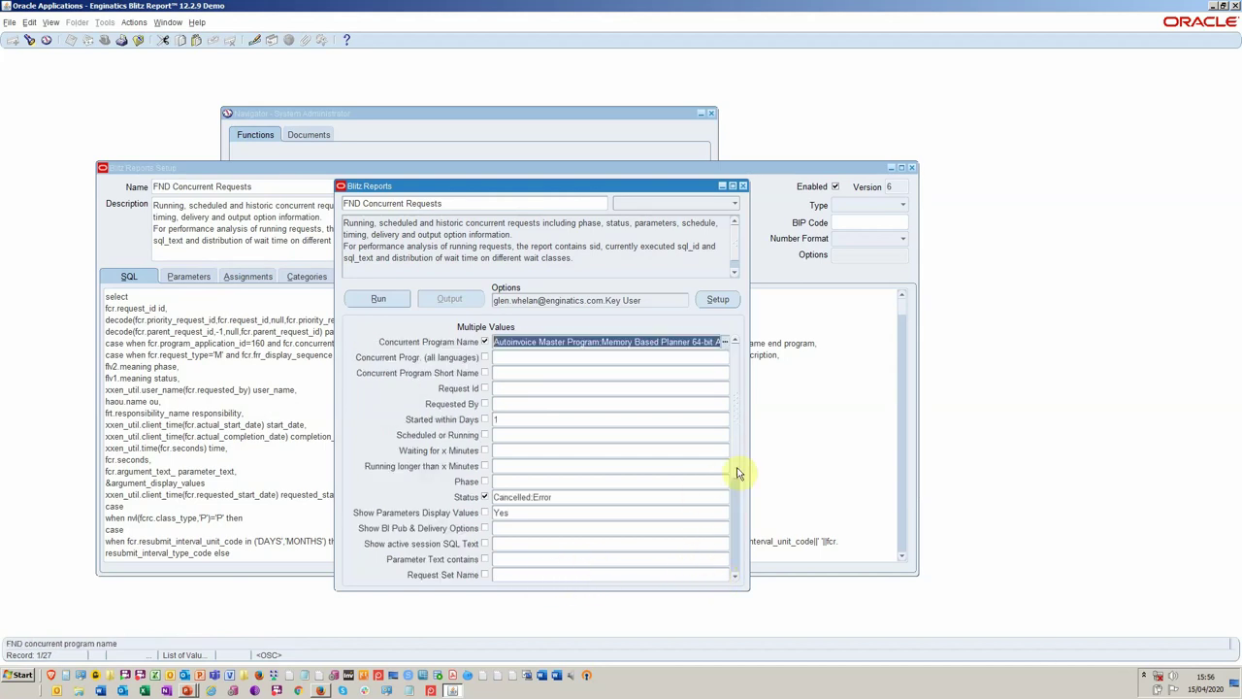
click(671, 574)
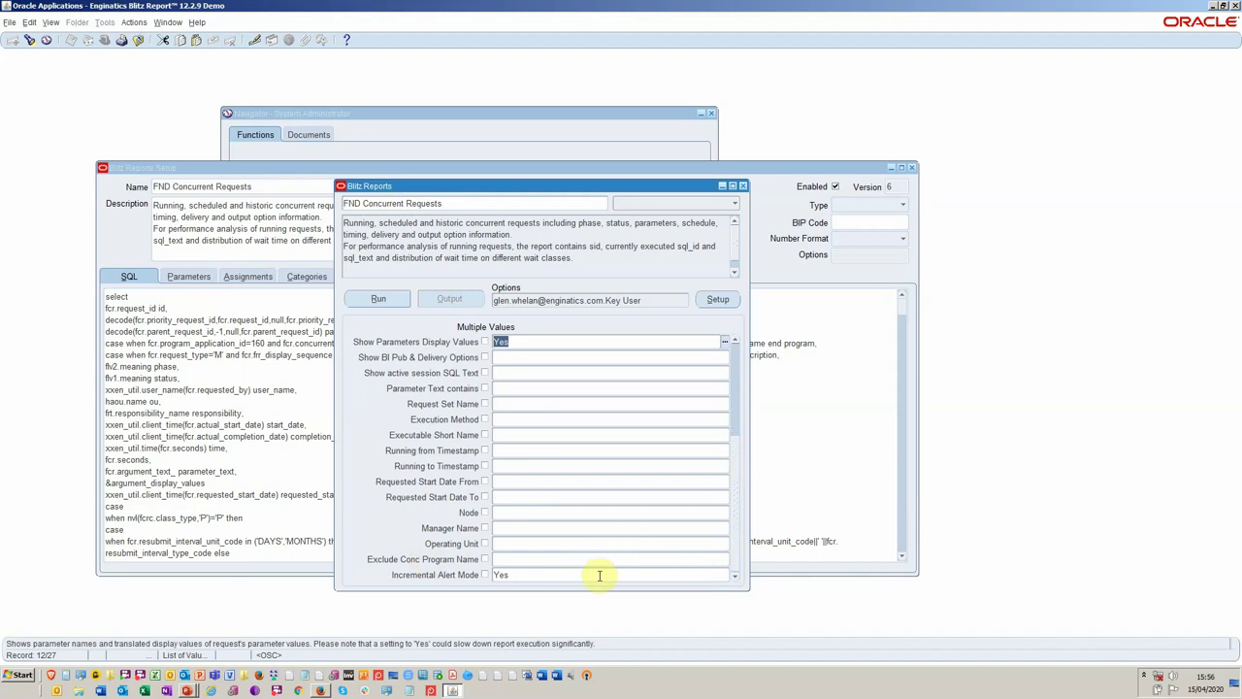
click(598, 574)
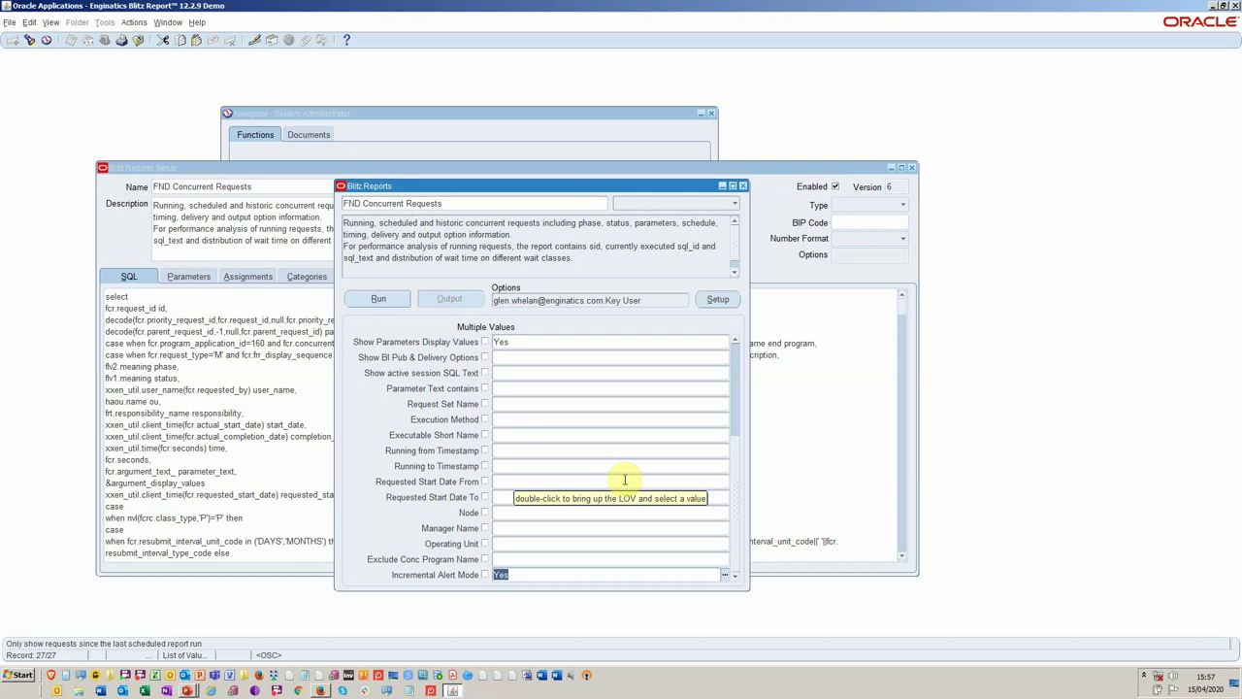
Run FND Concurrent Requests with the Cancelled;Error status filter and Incremental Alert Mode Yes.
click(392, 300)
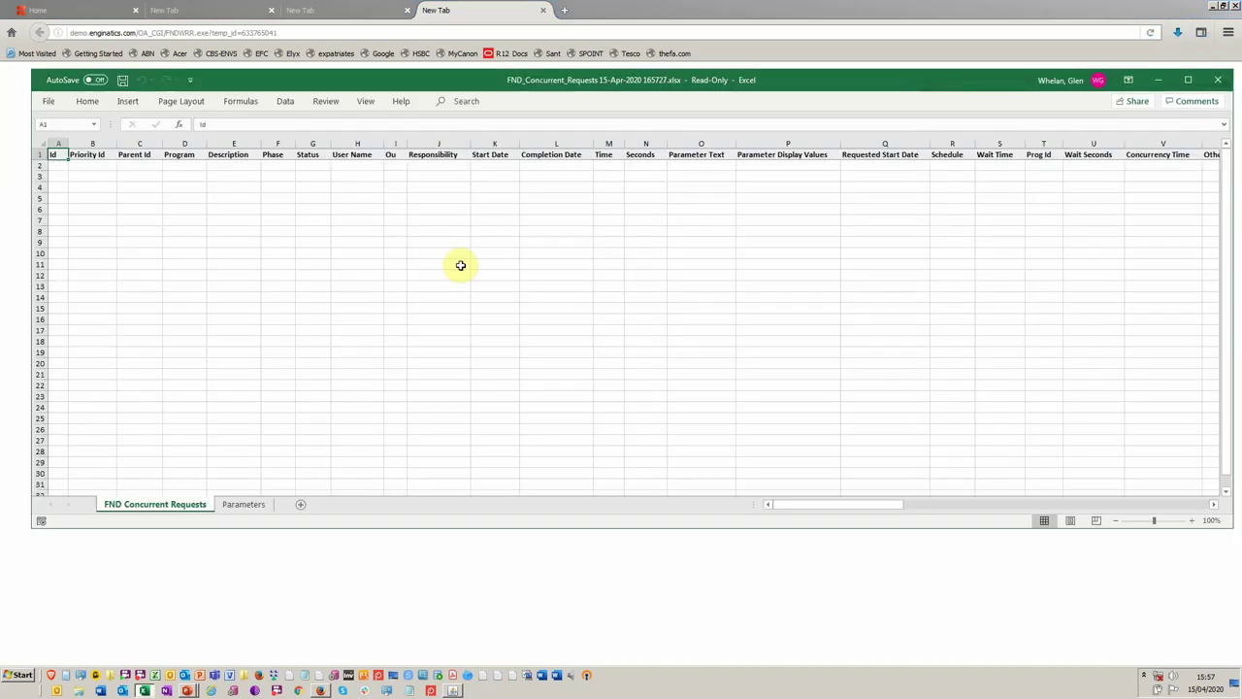
Leave the empty Excel output and return to the Oracle Applications window.
key(alt+Tab)
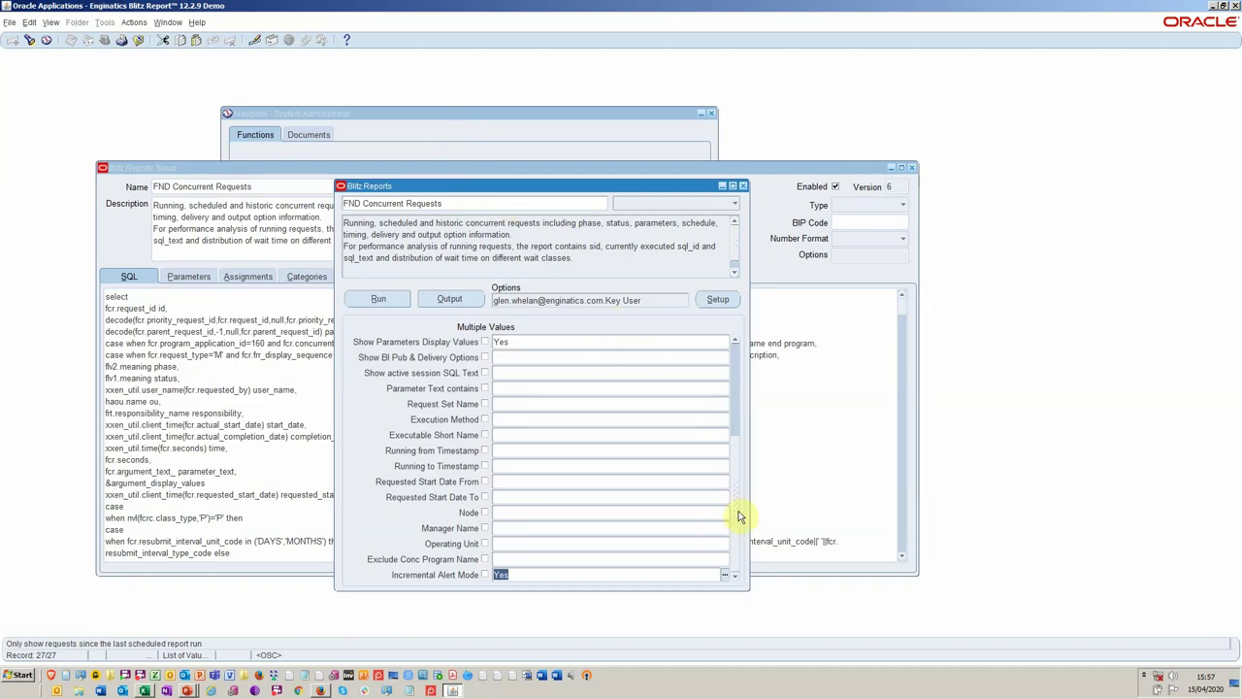
Empty Incremental Alert Mode, Concurrent Program Name and Started within Days (1), keeping Status Cancelled,Error.
key(Delete)
click(738, 469)
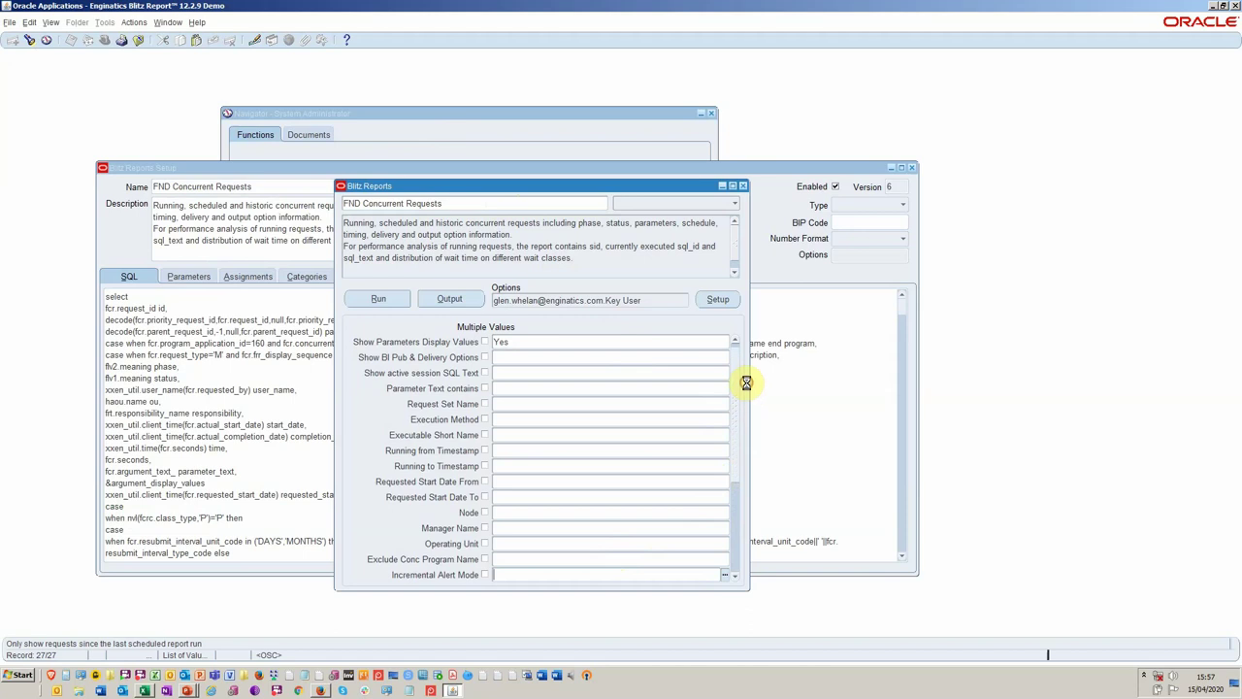
click(742, 382)
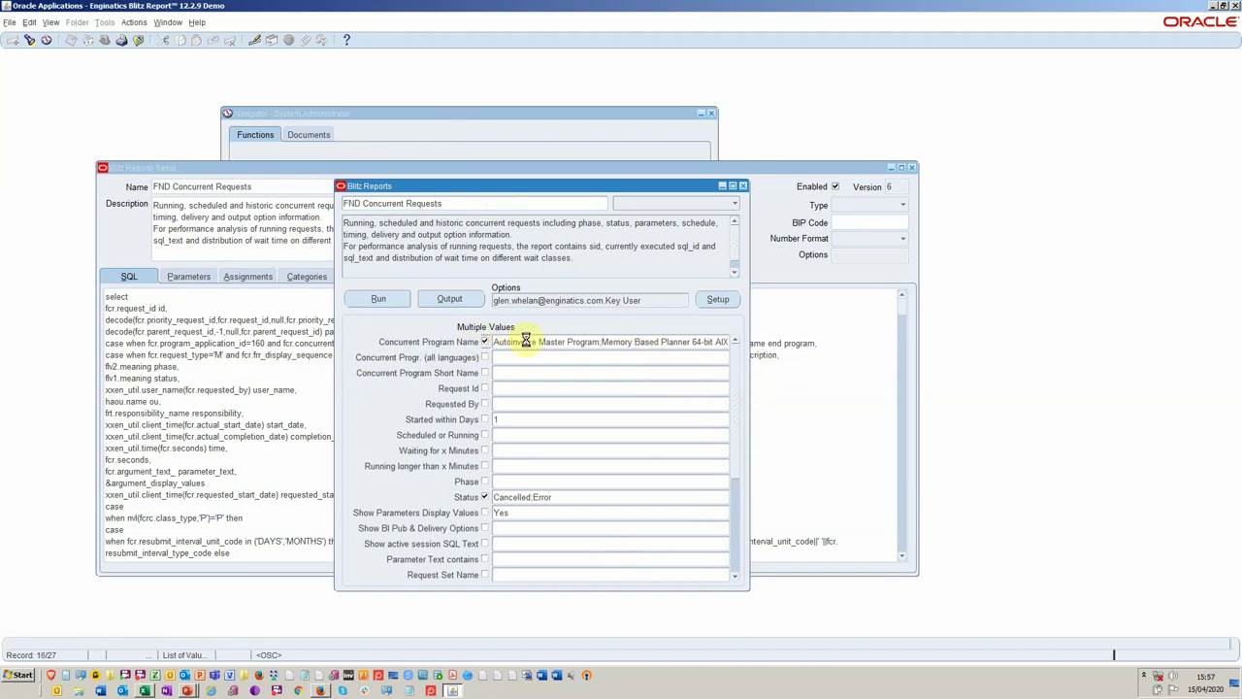
double_click(532, 343)
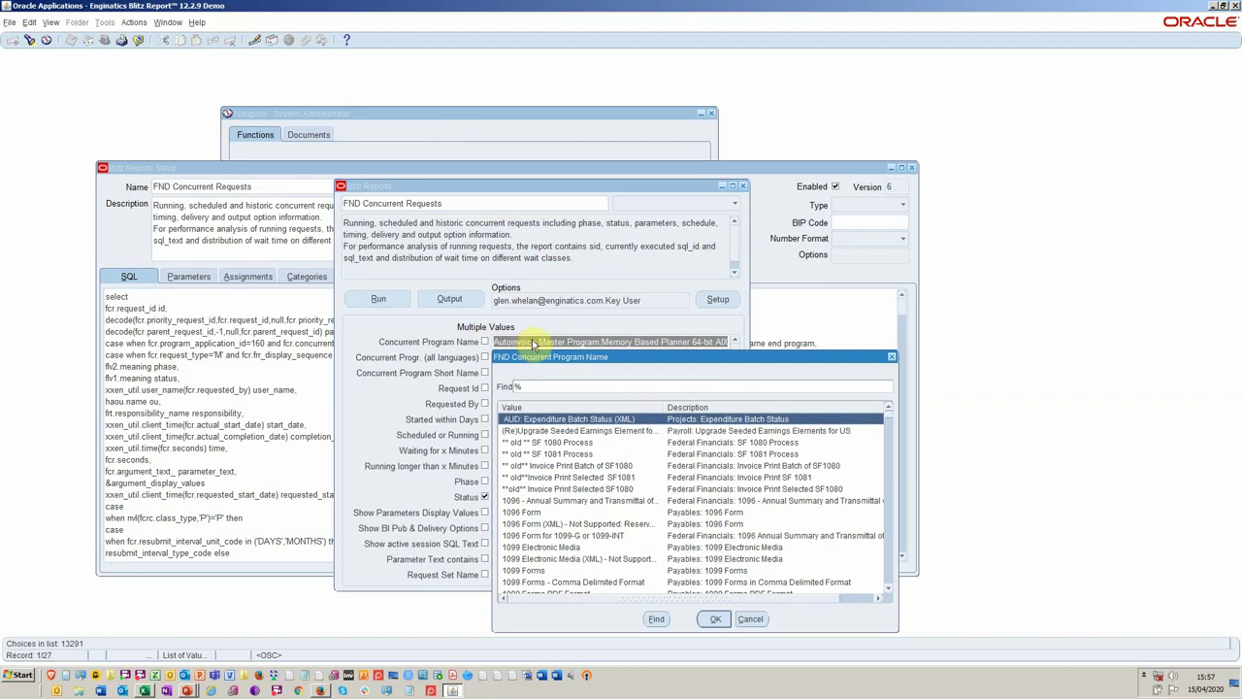
click(750, 619)
key(Delete)
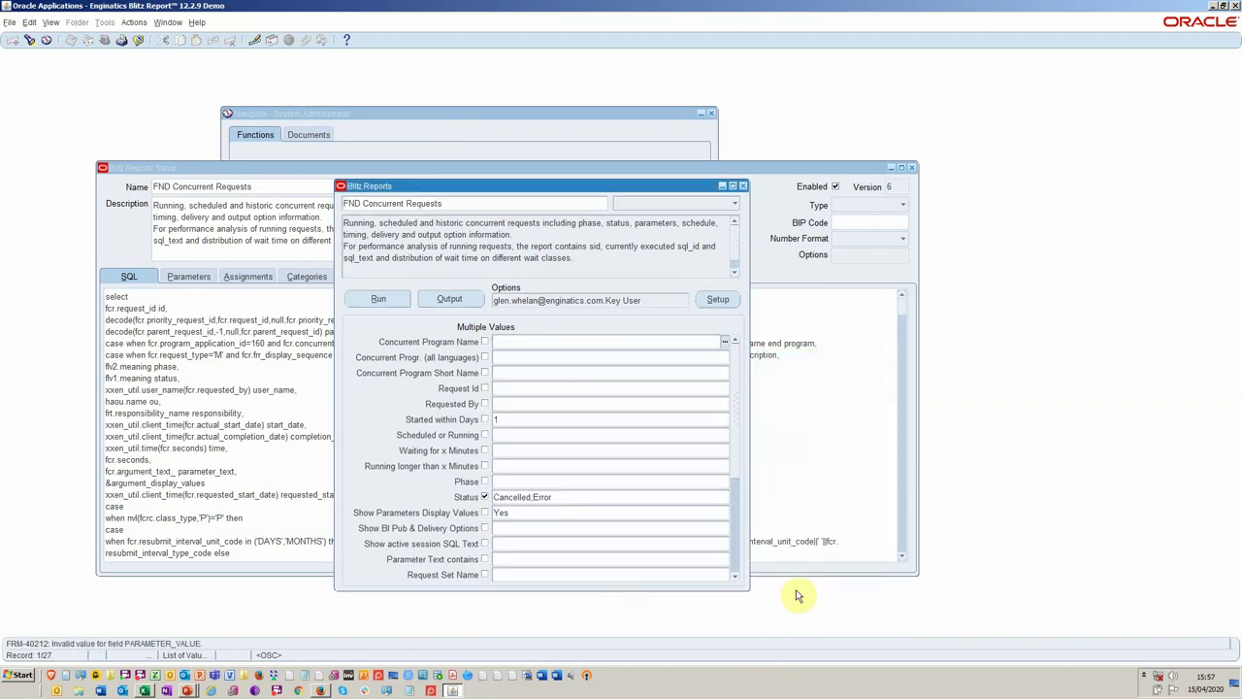
click(521, 418)
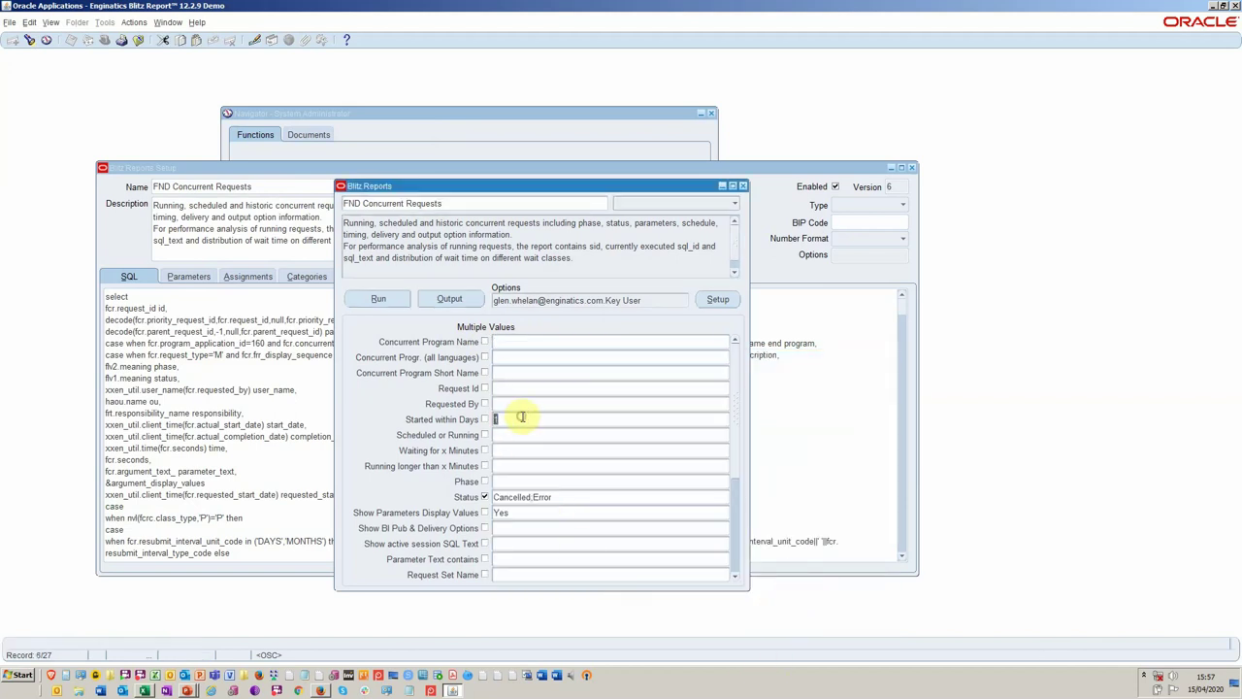
key(Delete)
key(Down)
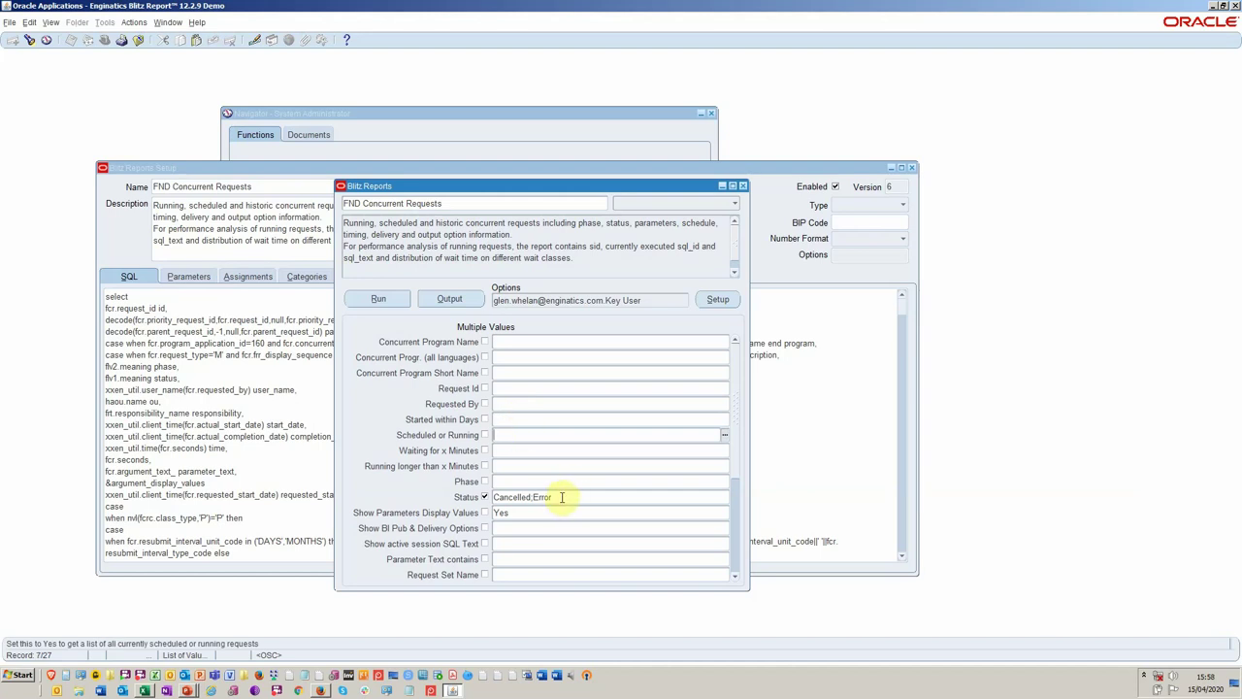
Rerun the report with only the Cancelled,Error status filter and open the new Excel workbook.
click(378, 299)
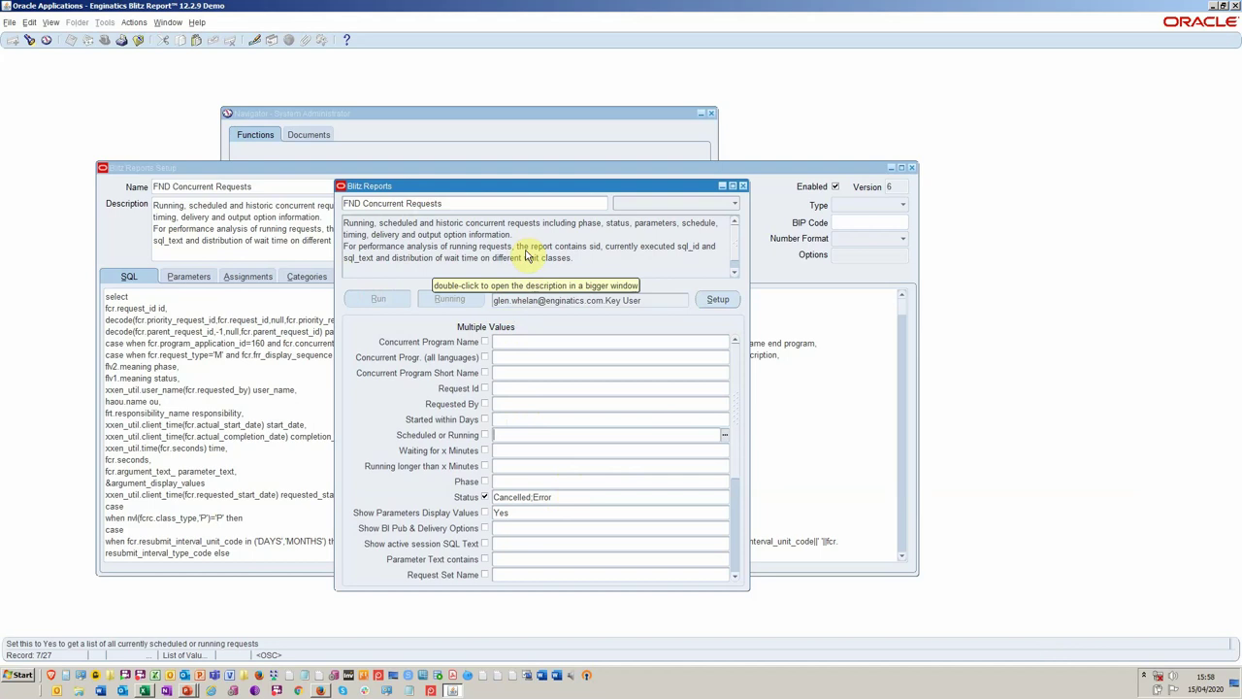
double_click(524, 250)
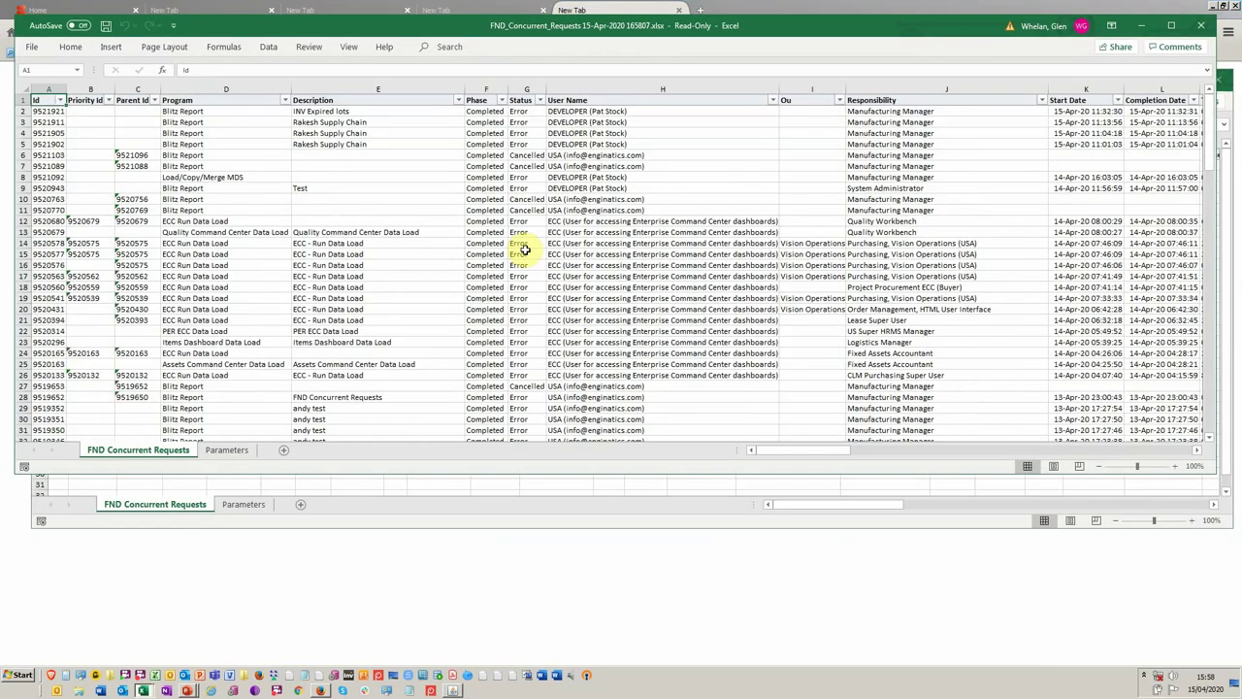
drag(594, 25, 588, 91)
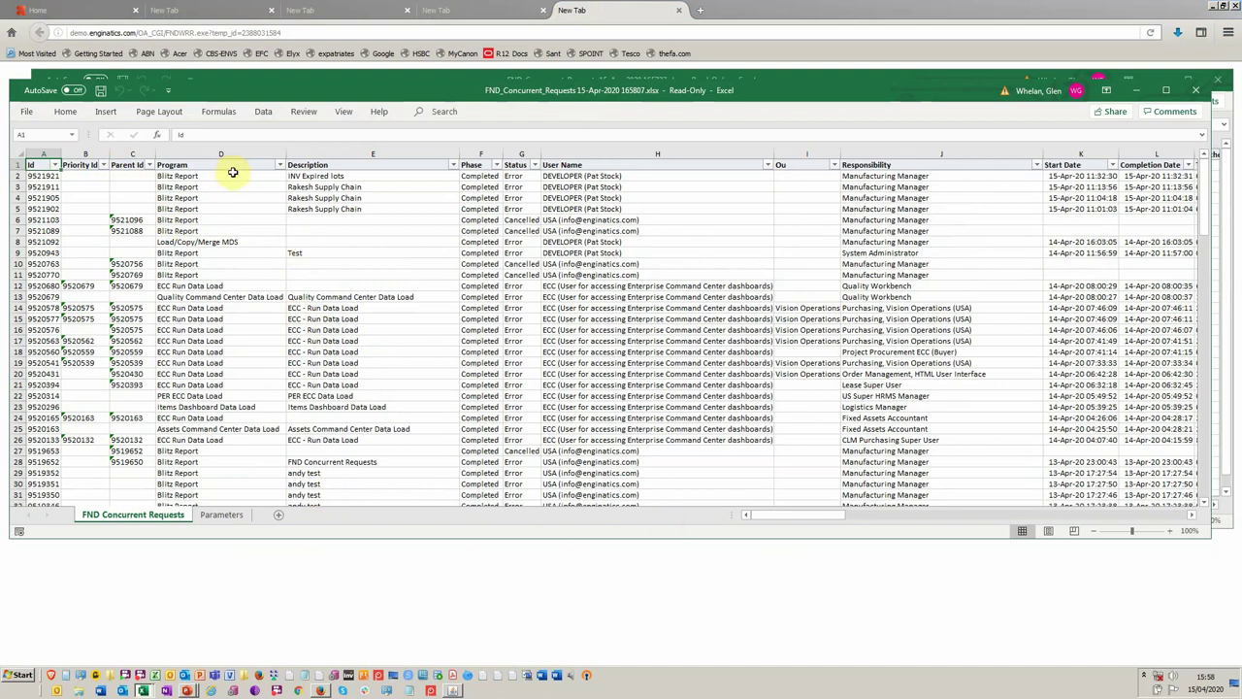
click(242, 309)
scroll(258, 308, down, 2)
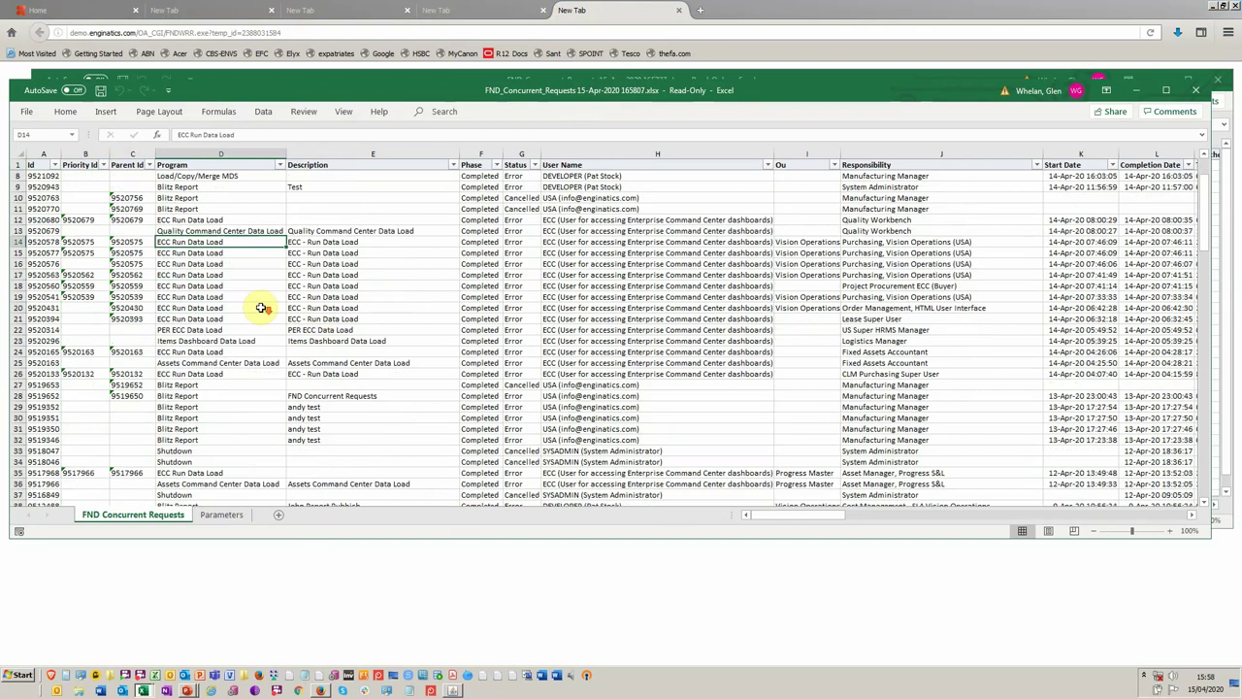
scroll(325, 308, up, 1)
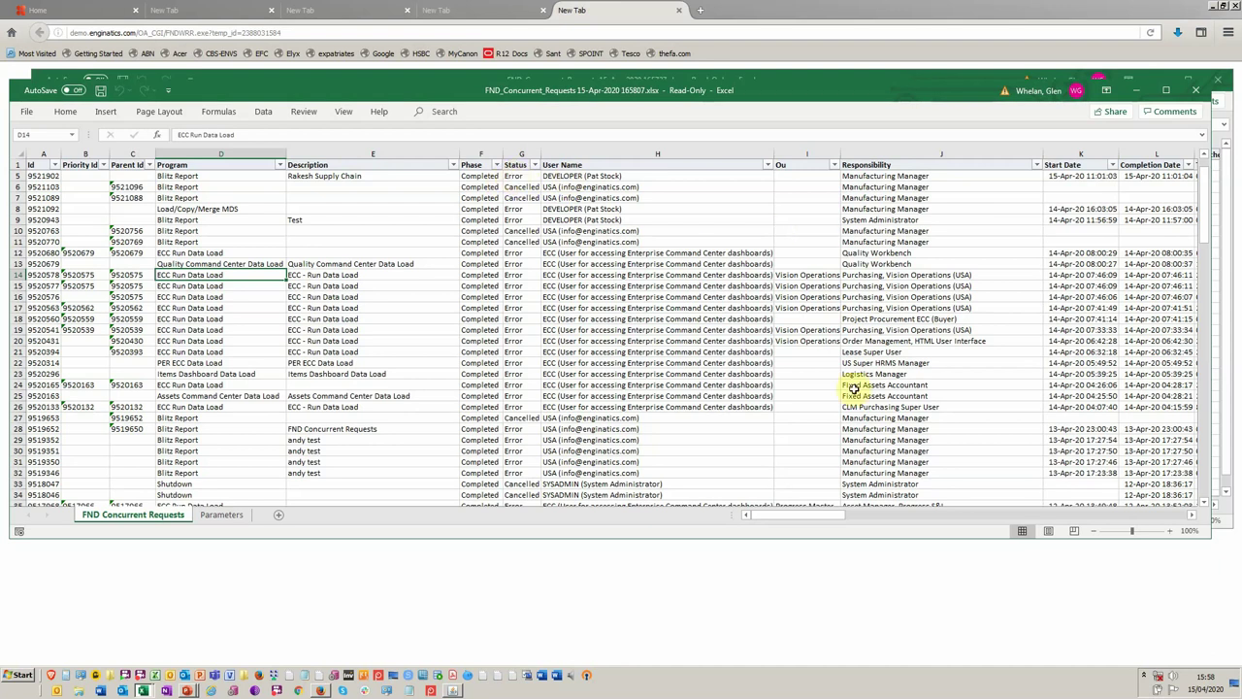
drag(825, 515, 874, 505)
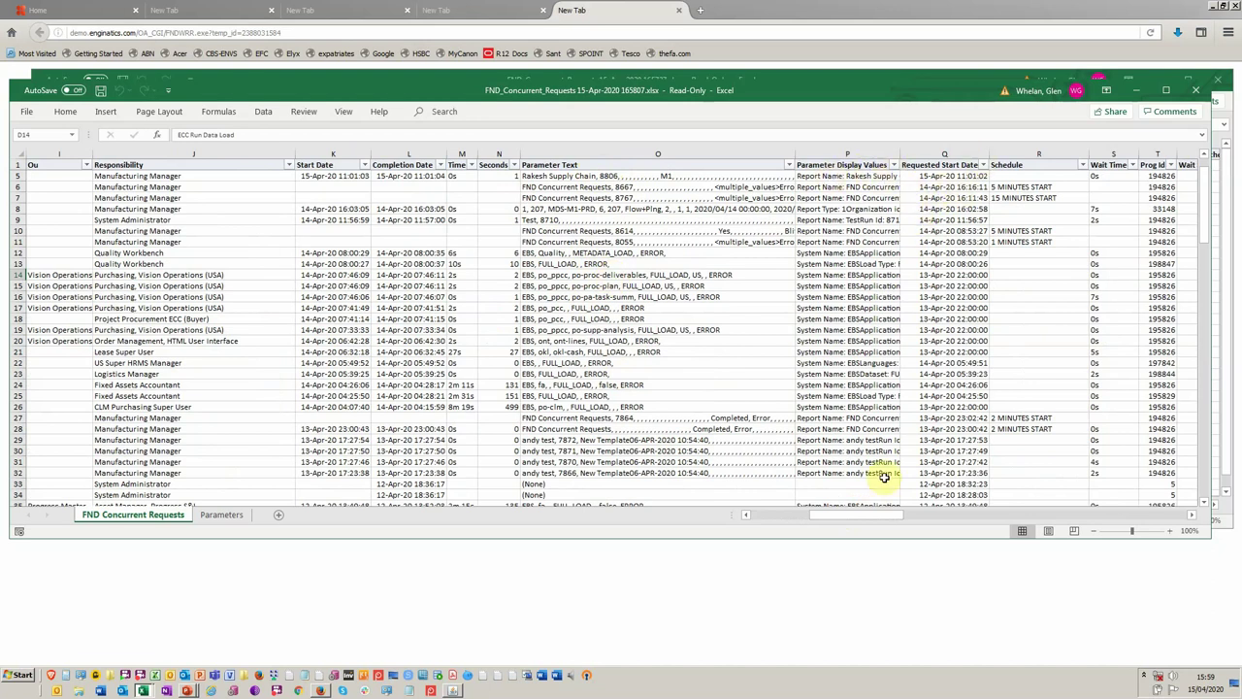
drag(845, 513, 984, 512)
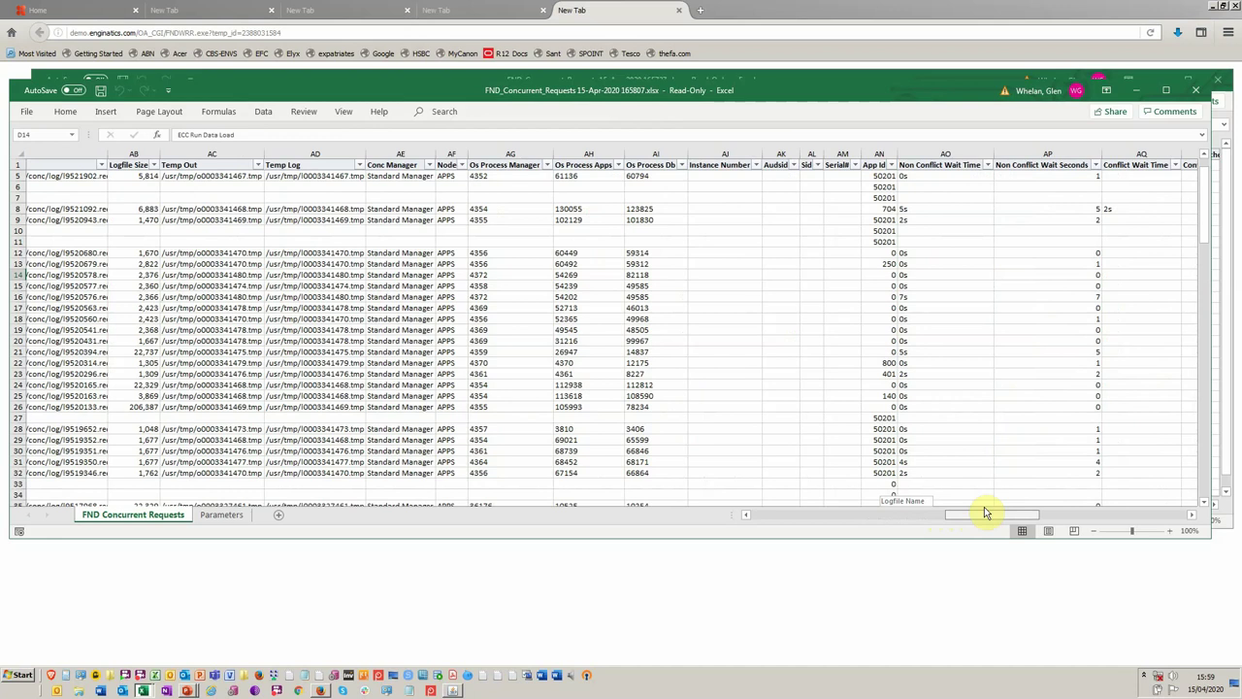
drag(984, 513, 1148, 498)
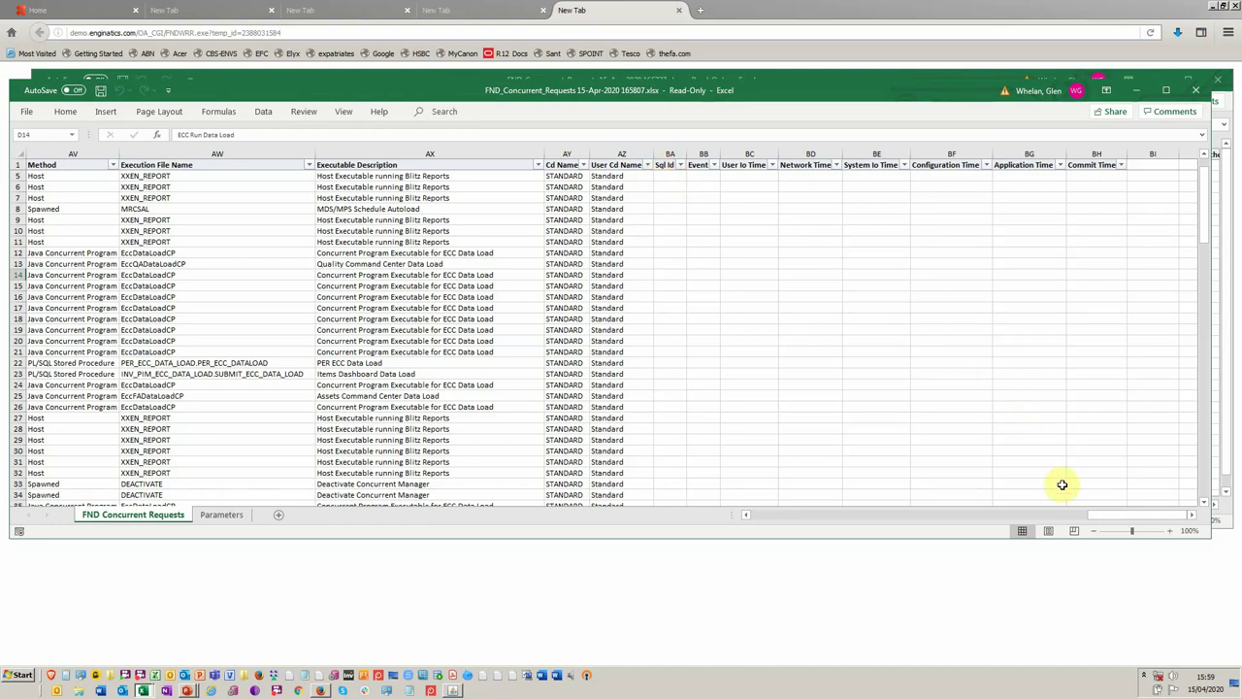
drag(1094, 515, 682, 515)
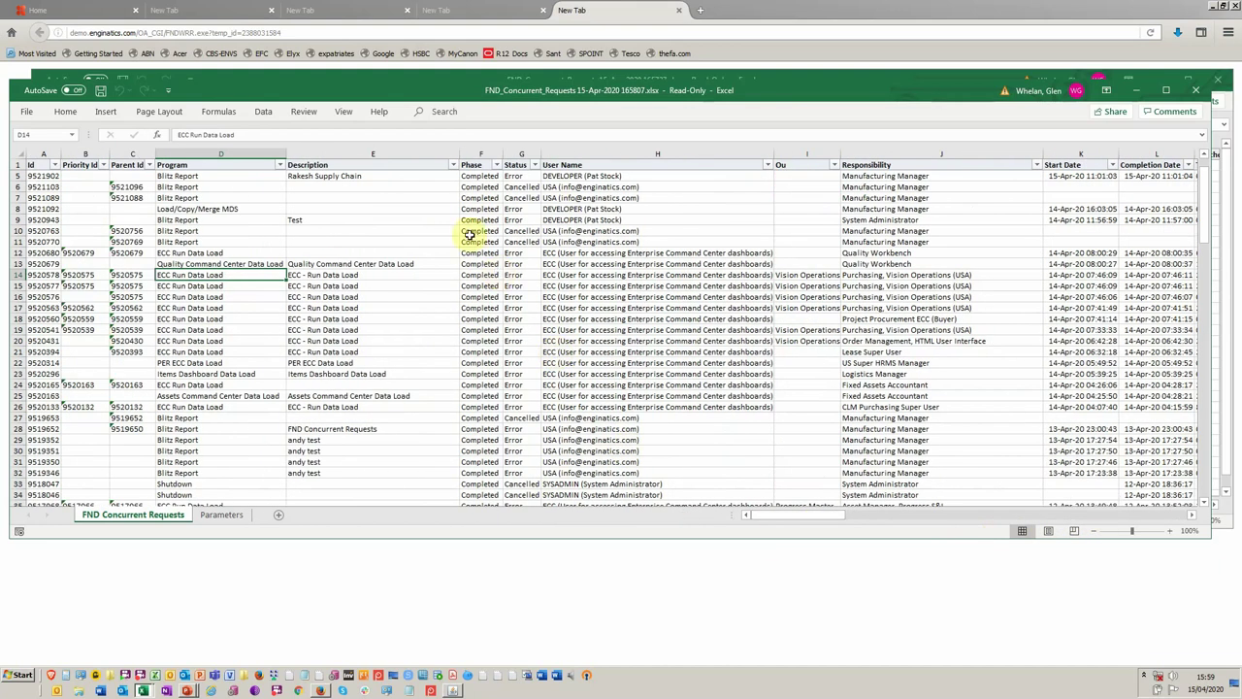
Switch from the Excel workbook back to the FND Concurrent Requests run window.
key(alt+Tab)
key(Tab)
key(Tab)
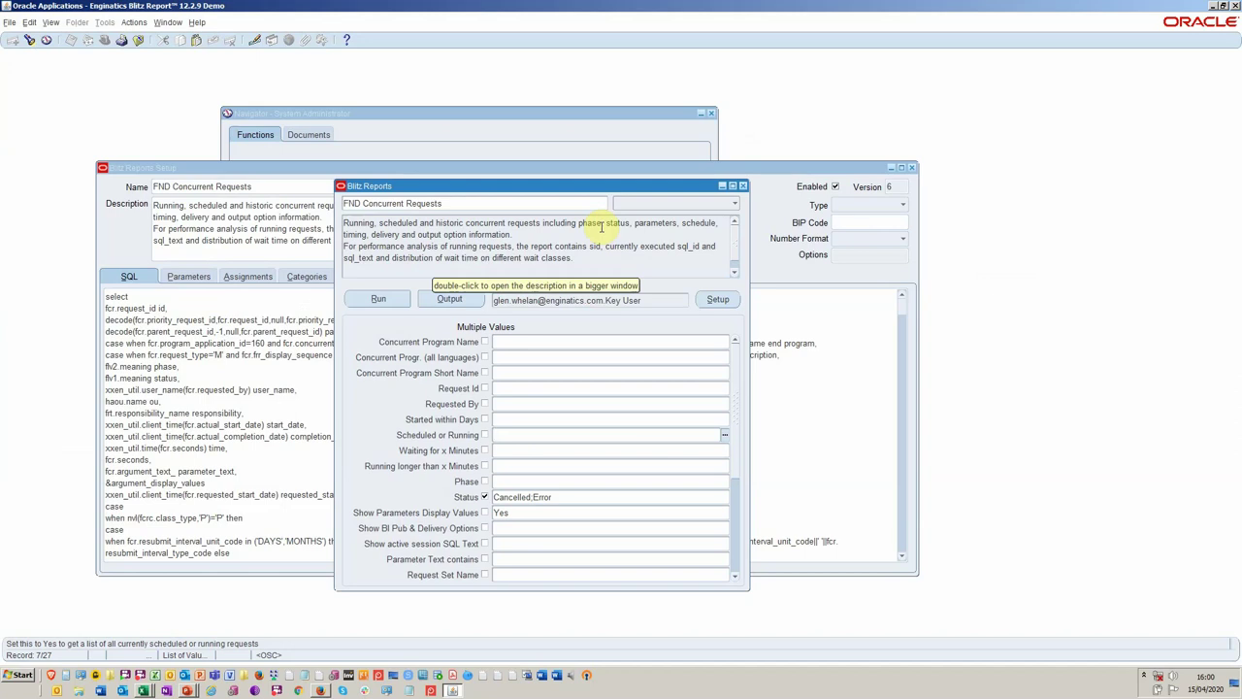
On the Setup Parameters tab, add row 190 below 180 Incremental Alert Mode and open Copy Parameter.
click(317, 169)
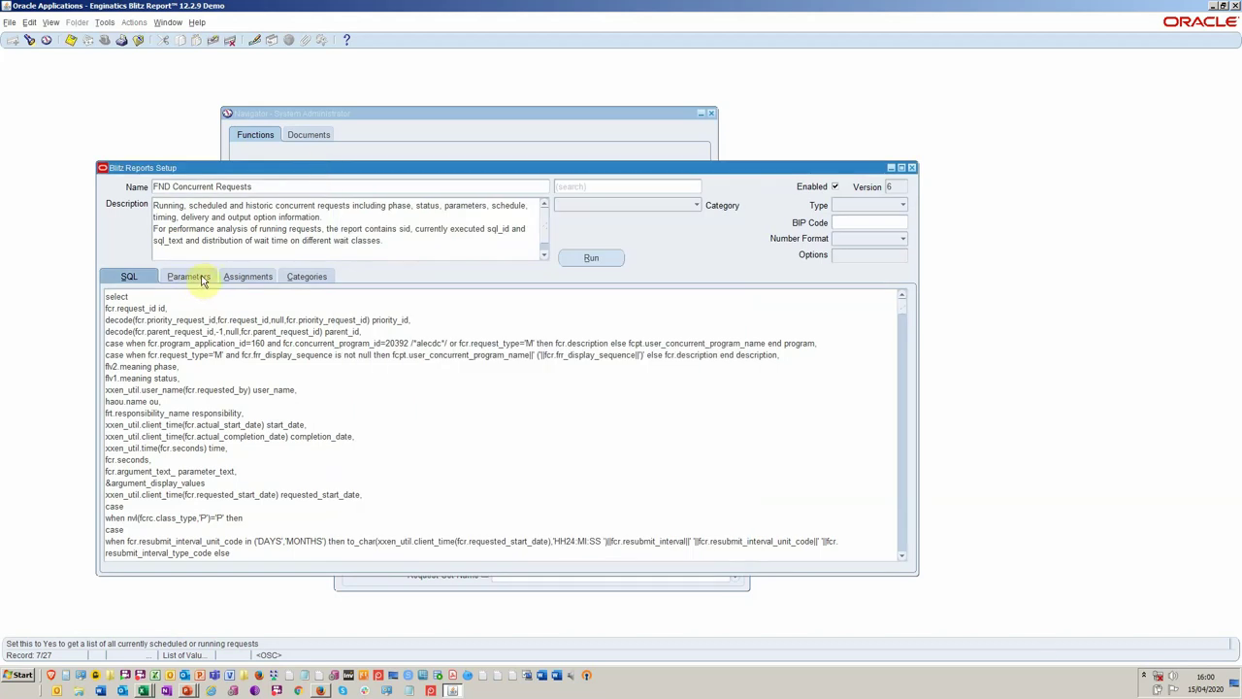
click(204, 278)
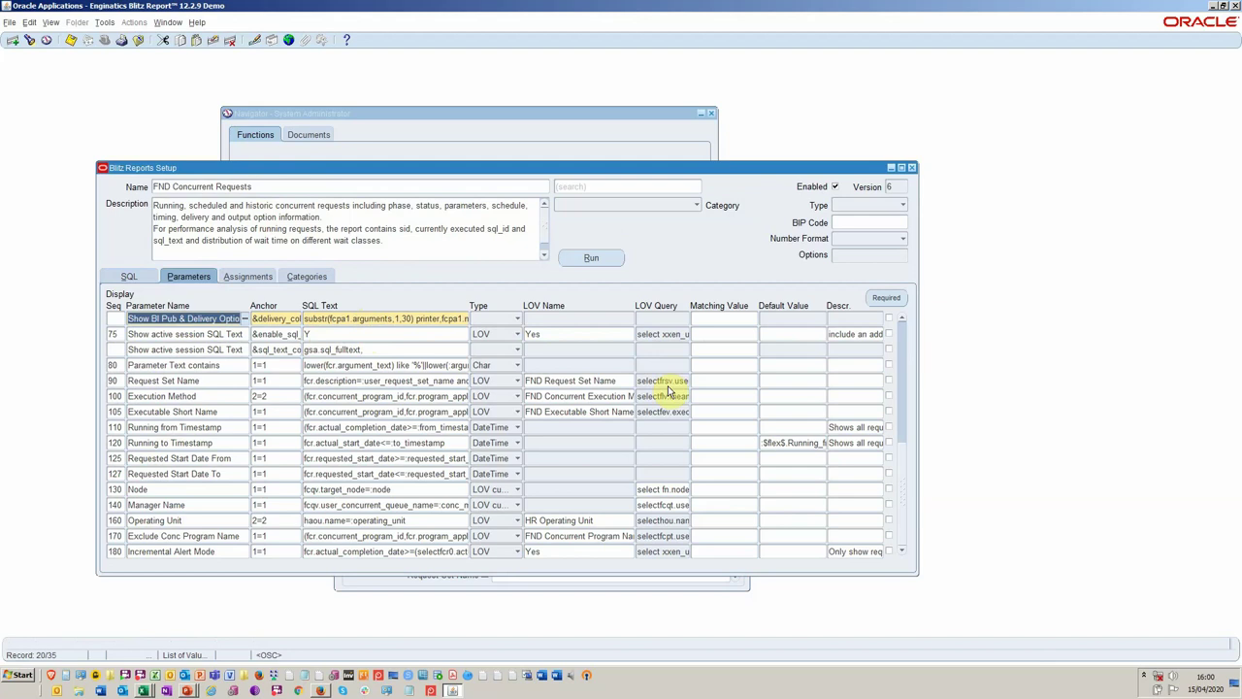
click(239, 553)
key(Down)
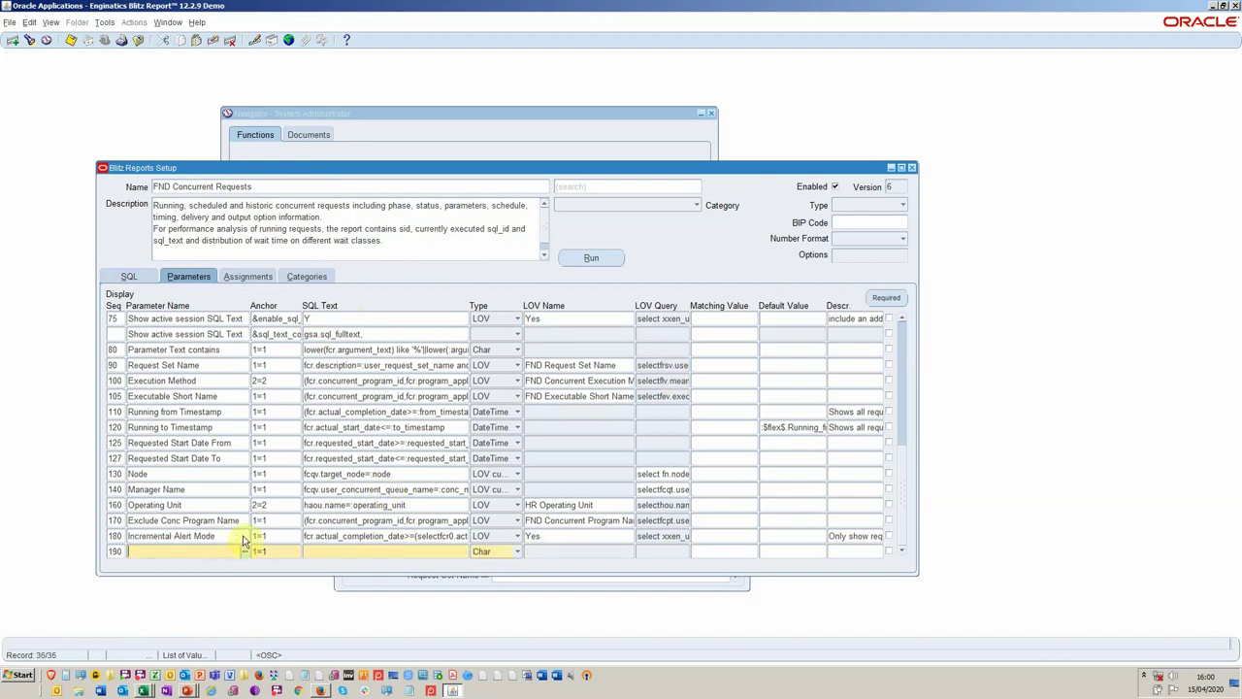
double_click(191, 551)
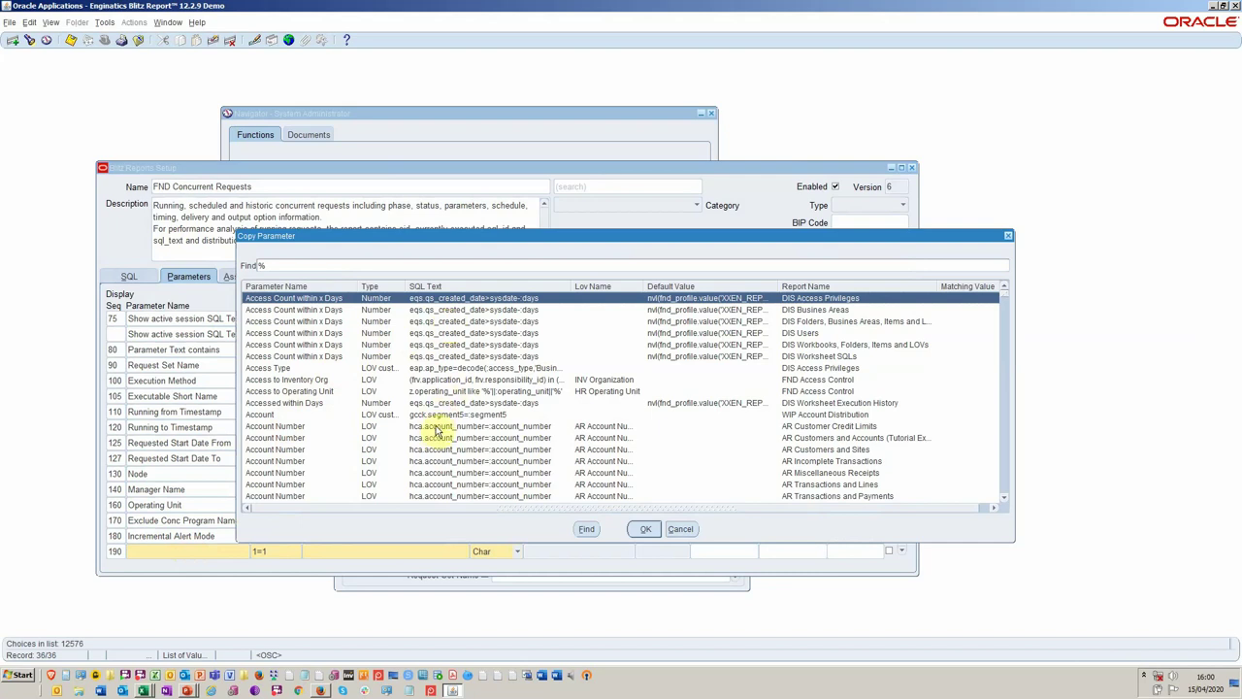
Cancel the Copy Parameter list without copying any parameter.
click(679, 530)
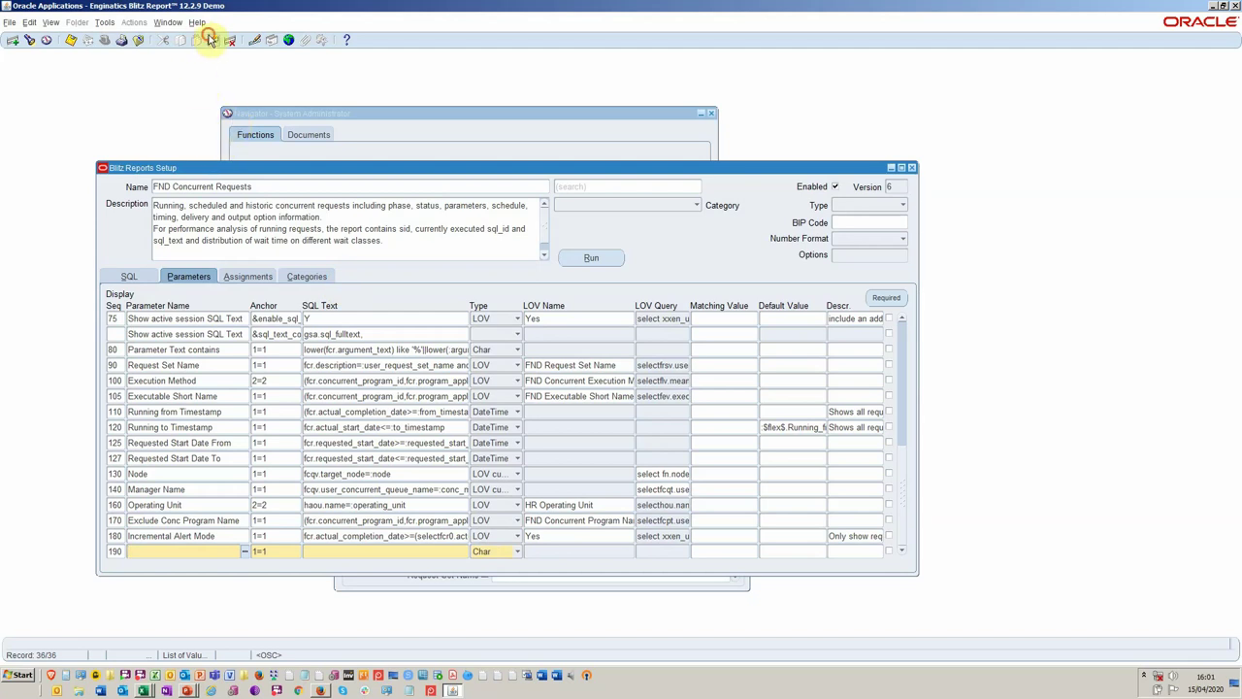
Clear the blank row 190 so the parameters end at 180 Incremental Alert Mode.
click(209, 40)
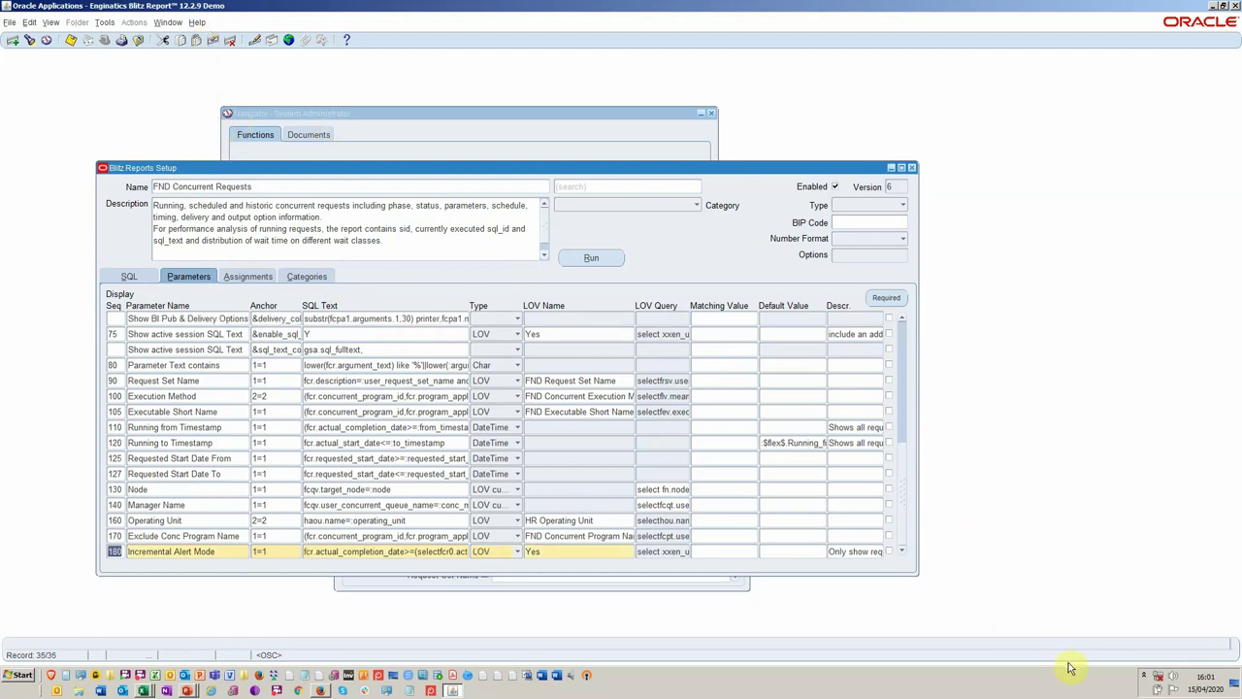
click(1142, 676)
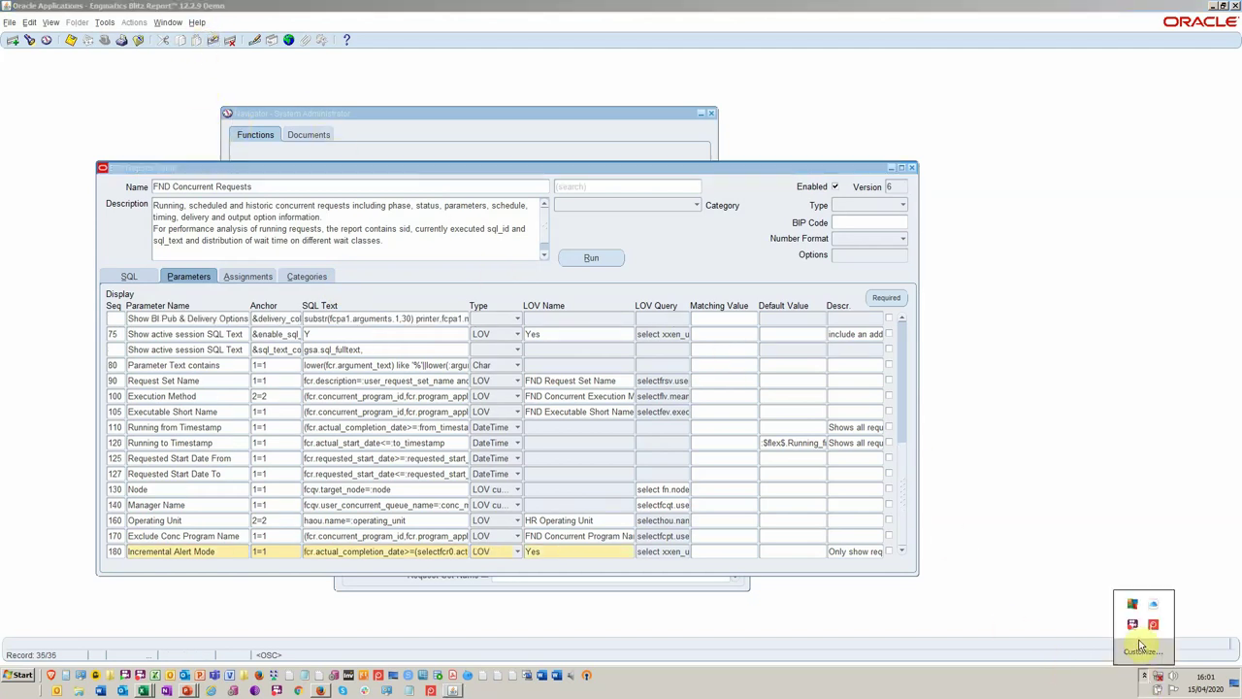